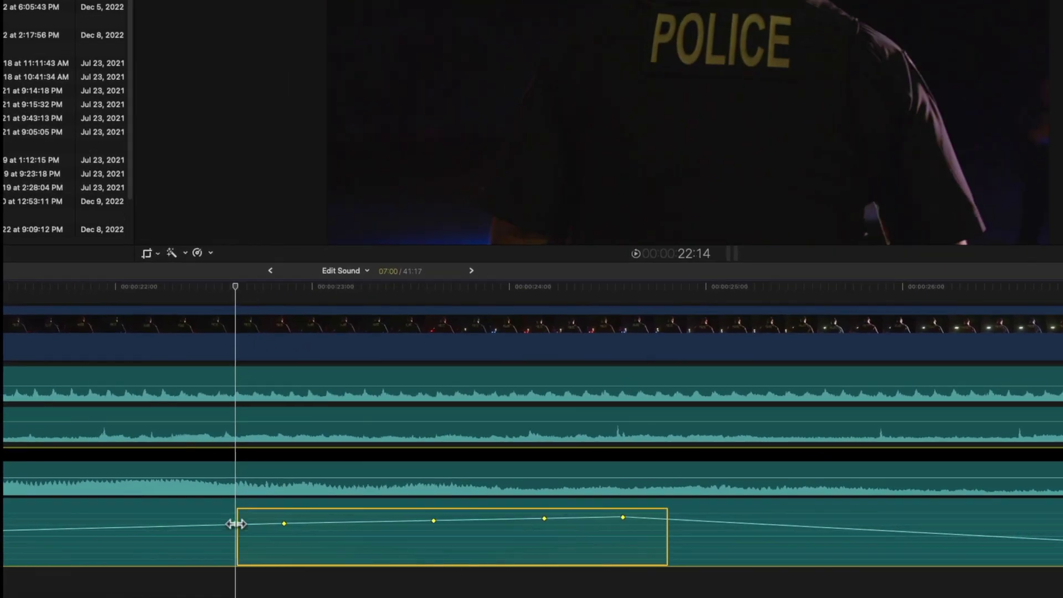
Zoom into the first C0002 clip and add four volume keyframes along its volume line.
{"action": "left_click", "coordinate": [236, 524]}
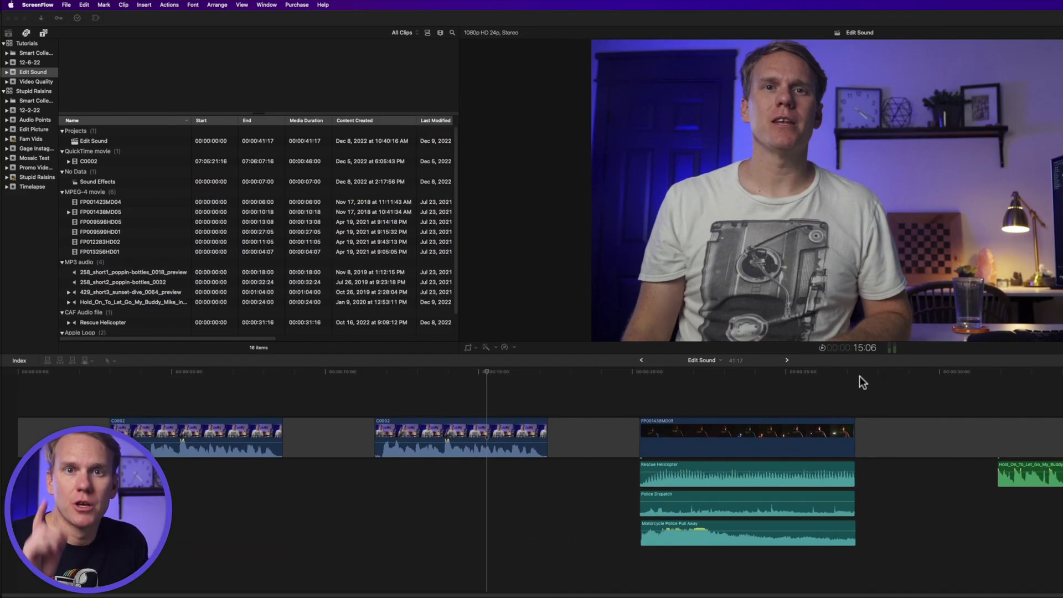
{"action": "left_click", "coordinate": [488, 372]}
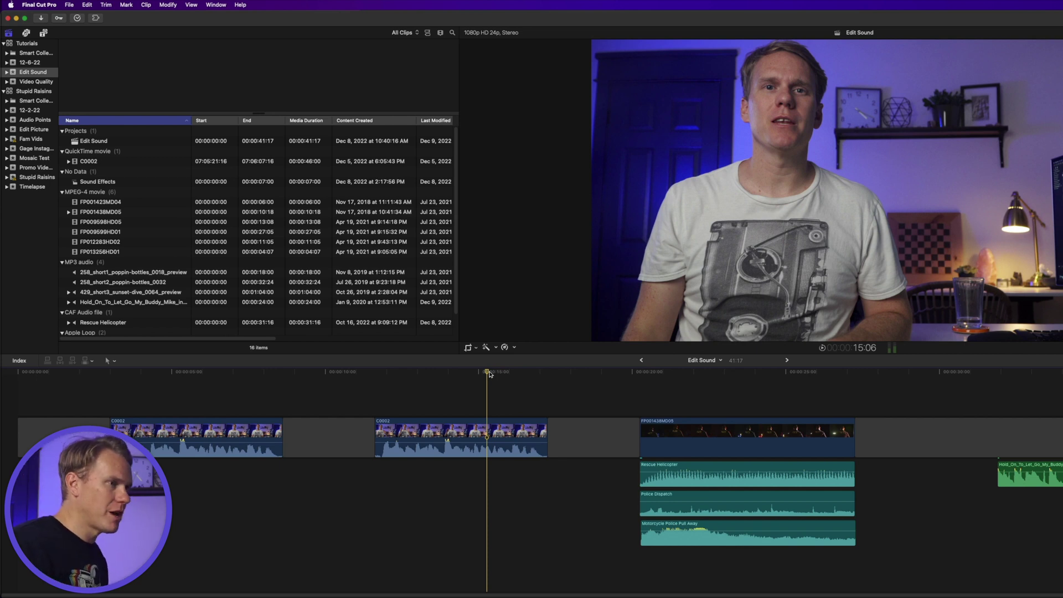
{"action": "scroll", "coordinate": [489, 371], "scroll_direction": "up", "scroll_amount": 5}
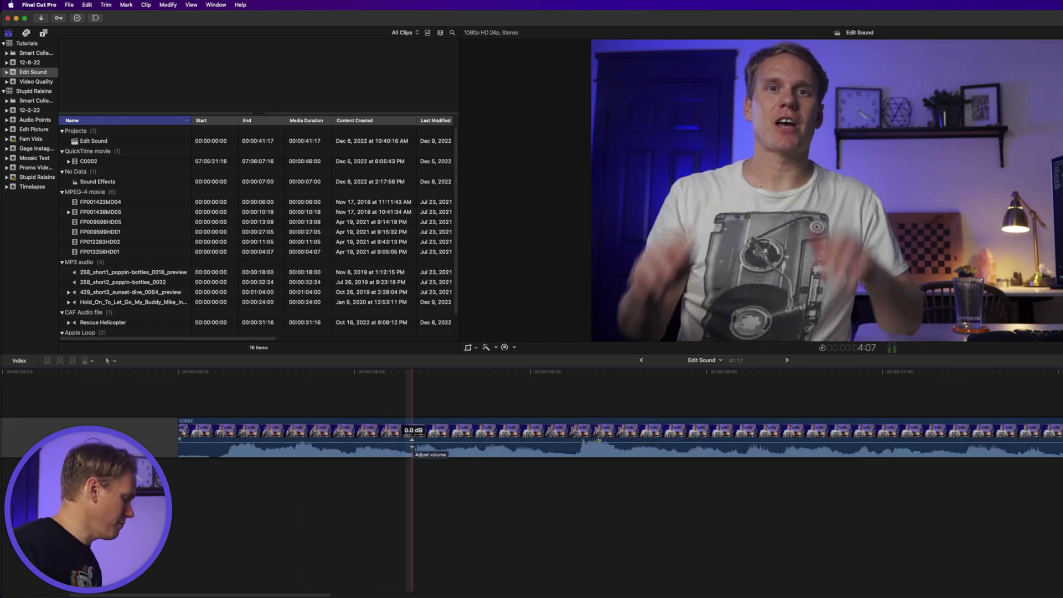
{"action": "key", "text": "alt"}
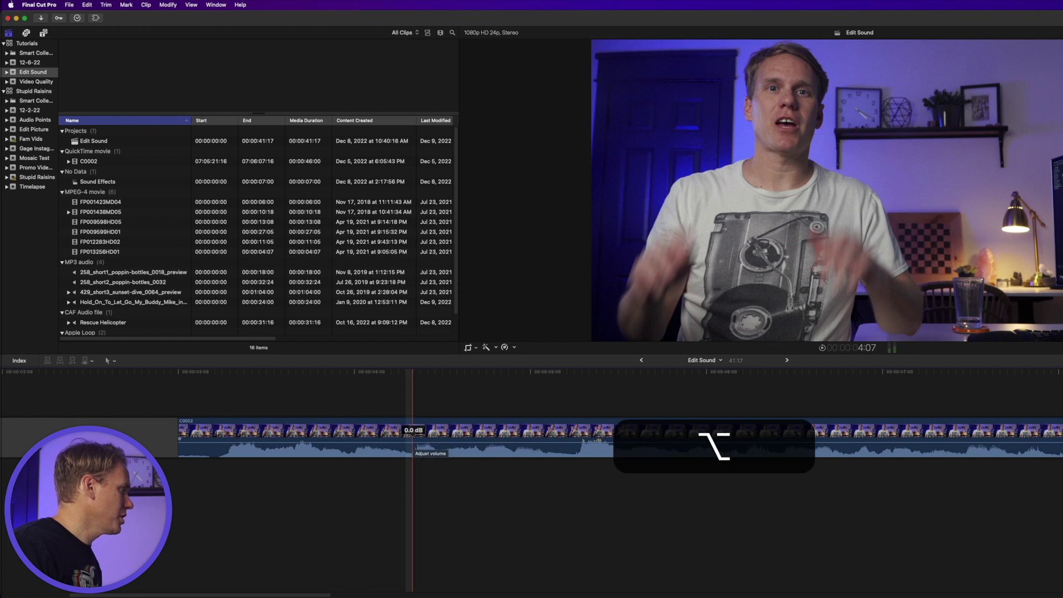
{"action": "left_click", "coordinate": [412, 442], "text": "alt"}
{"action": "left_click", "coordinate": [438, 442], "text": "alt"}
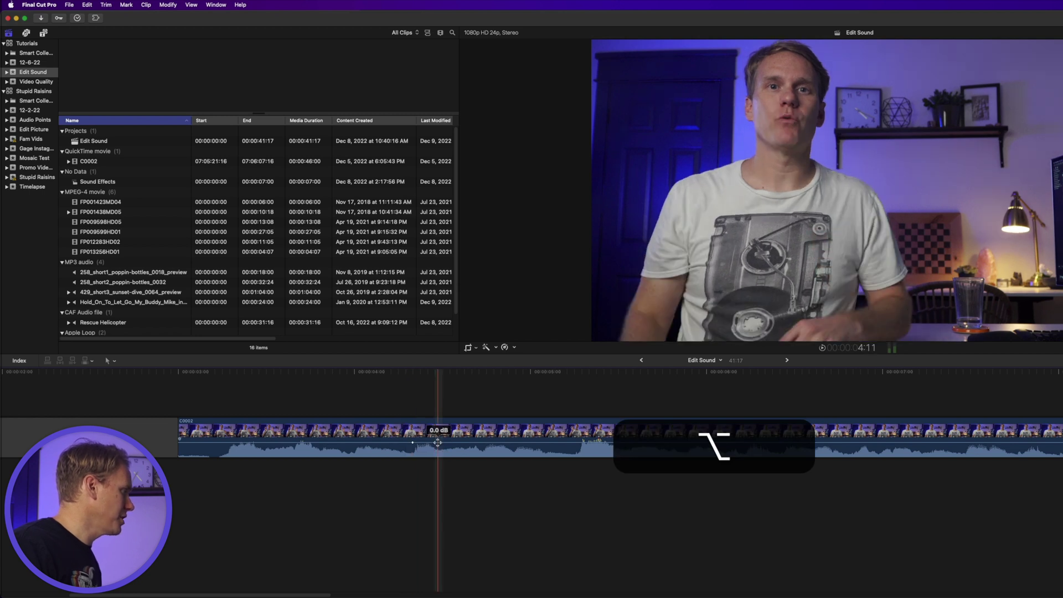
{"action": "left_click", "coordinate": [498, 443], "text": "alt"}
{"action": "left_click", "coordinate": [681, 443], "text": "alt"}
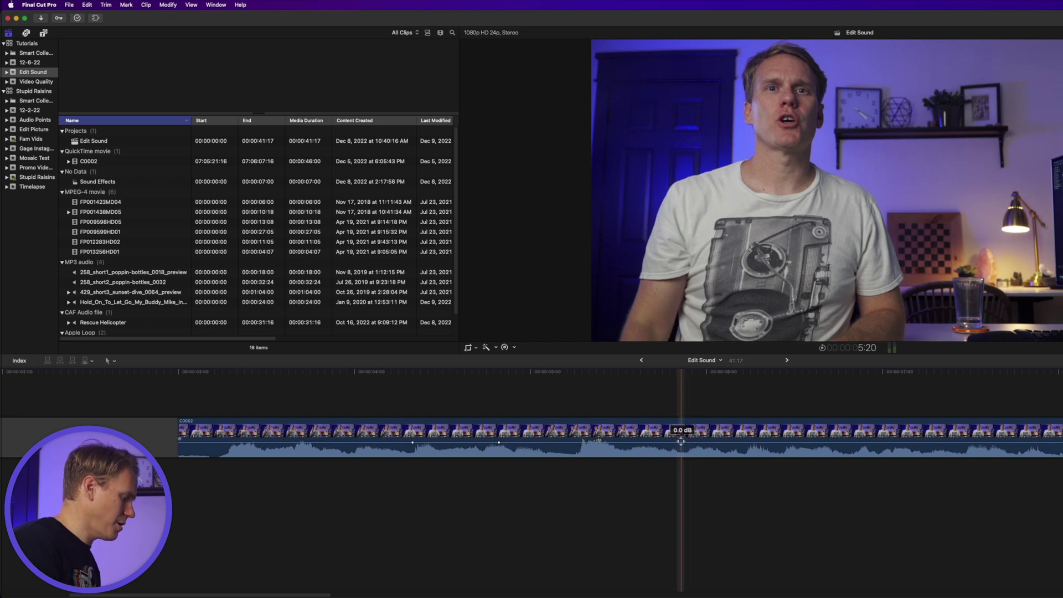
Add more volume keyframes around 4:07 and slide one keyframe later along the clip.
{"action": "key", "text": "alt"}
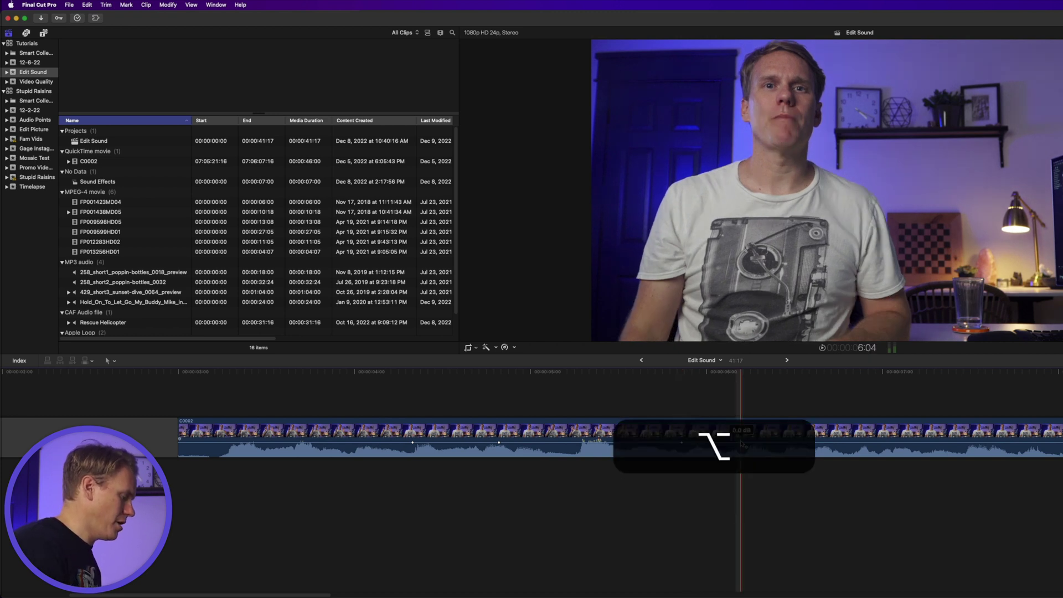
{"action": "key", "text": "alt+k"}
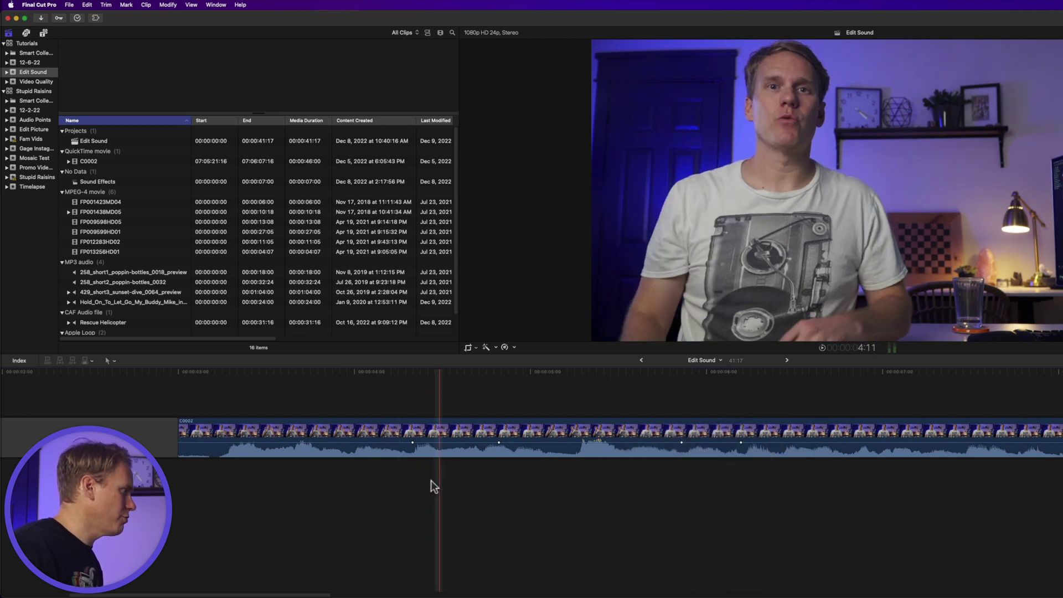
{"action": "left_click", "coordinate": [412, 481]}
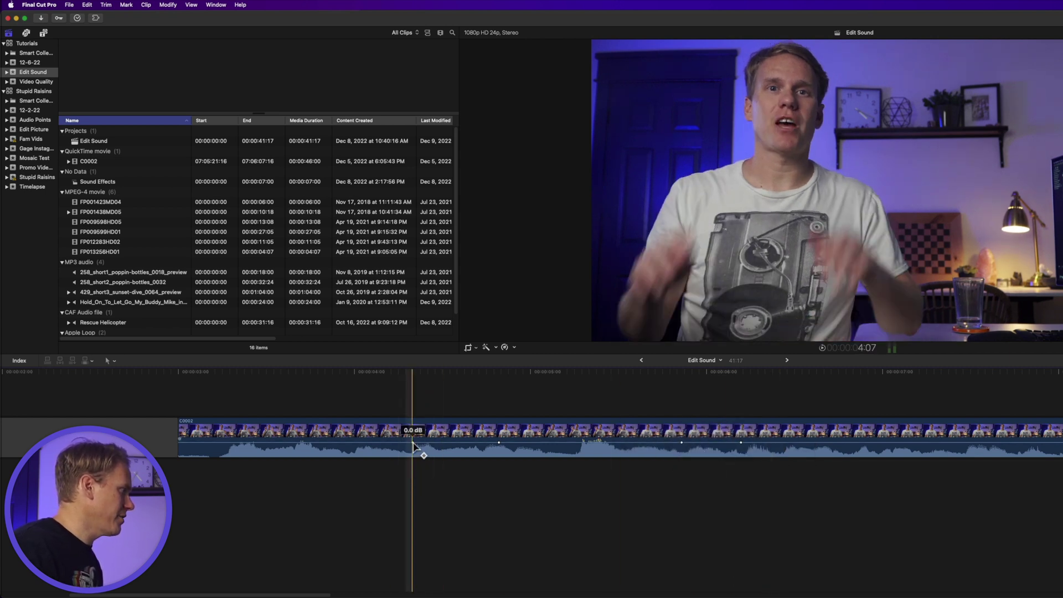
{"action": "left_click", "coordinate": [499, 442], "text": "alt"}
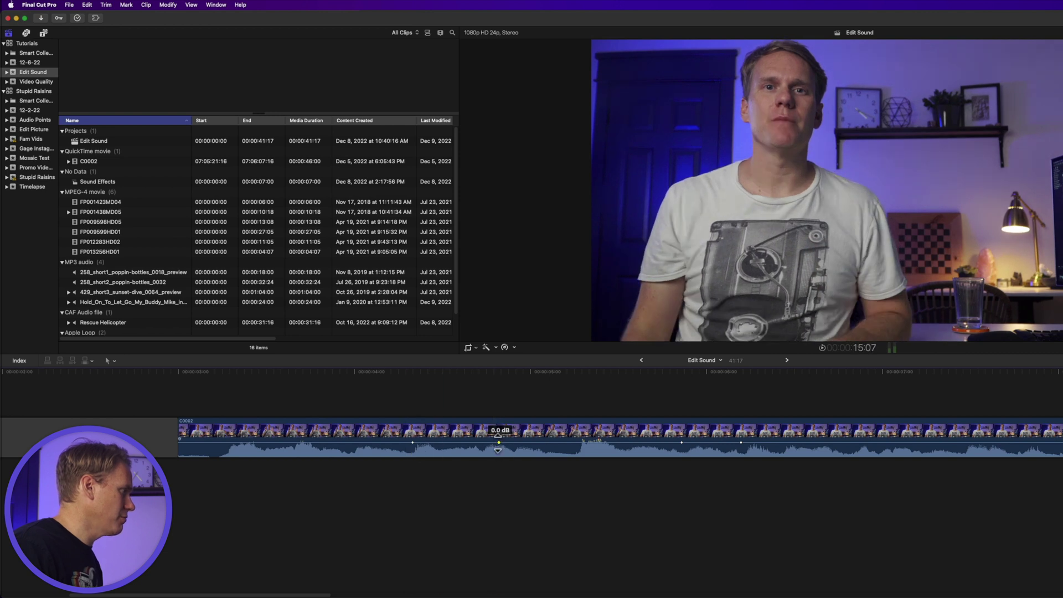
{"action": "left_click_drag", "start_coordinate": [490, 444], "coordinate": [639, 441]}
{"action": "left_click", "coordinate": [570, 442]}
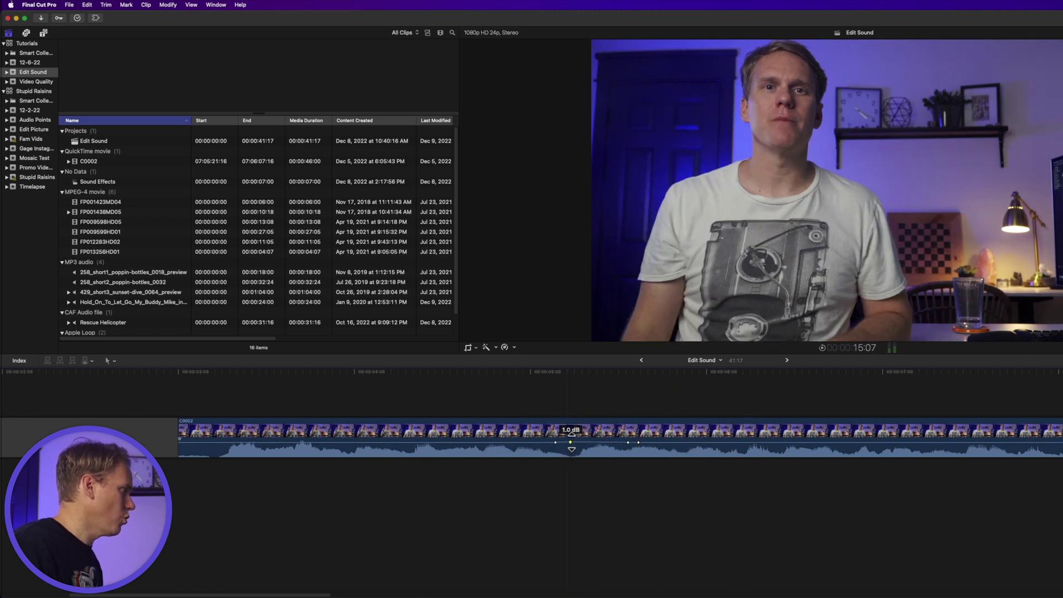
{"action": "left_click", "coordinate": [645, 446]}
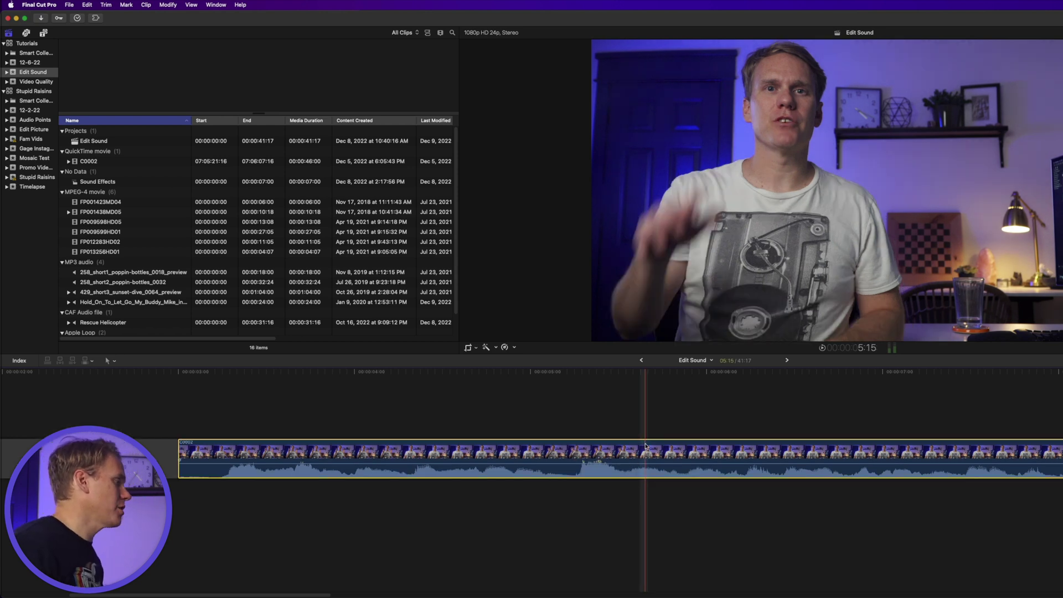
Show the C0002 clip's audio animation lane with Channel EQ set to Master Gain [dB], expanded.
{"action": "key", "text": "ctrl"}
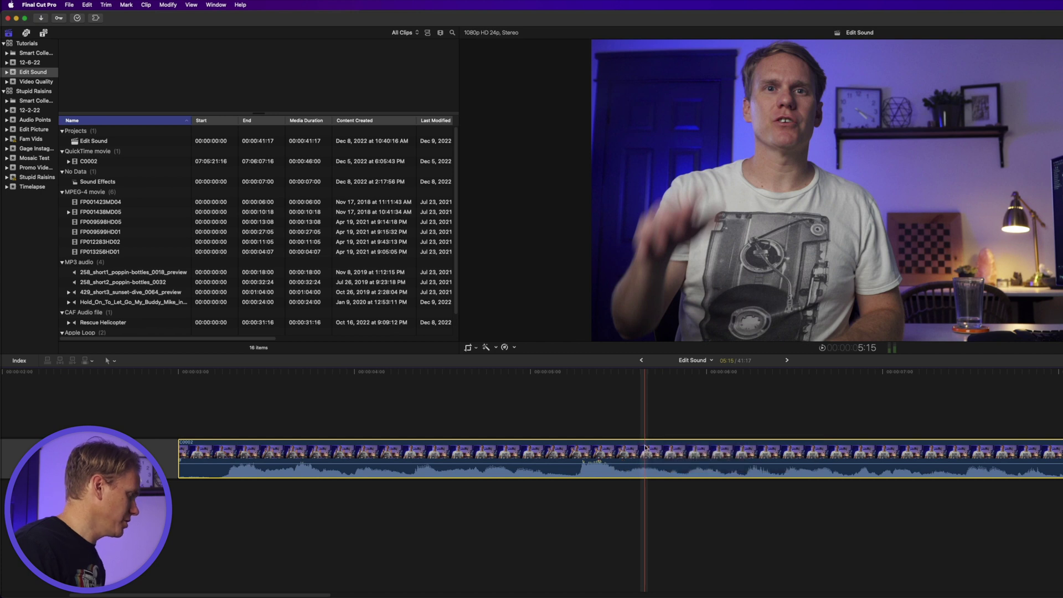
{"action": "key", "text": "ctrl"}
{"action": "key", "text": "ctrl+a"}
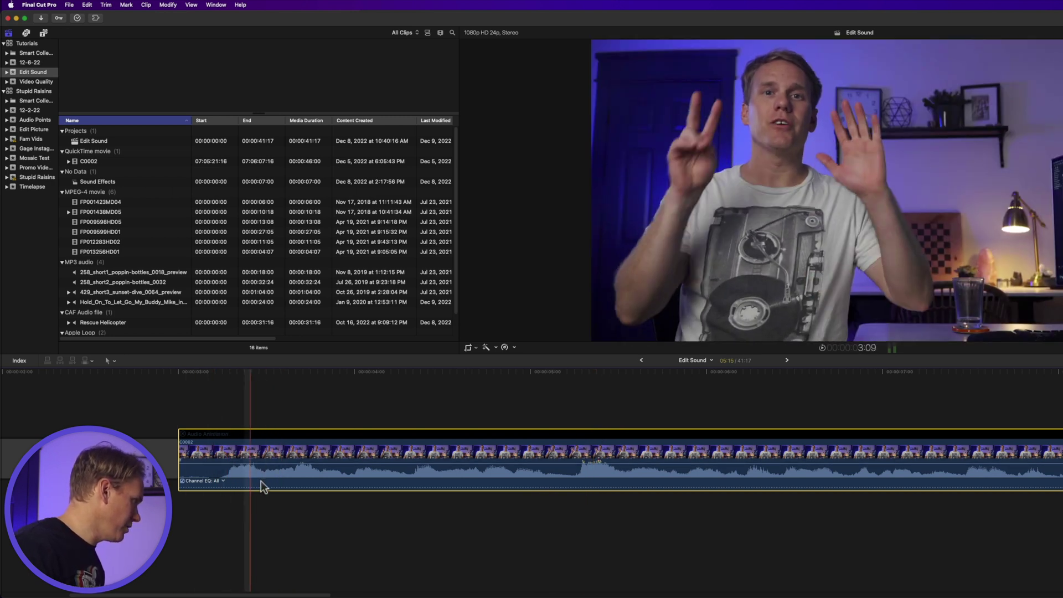
{"action": "left_click", "coordinate": [223, 480]}
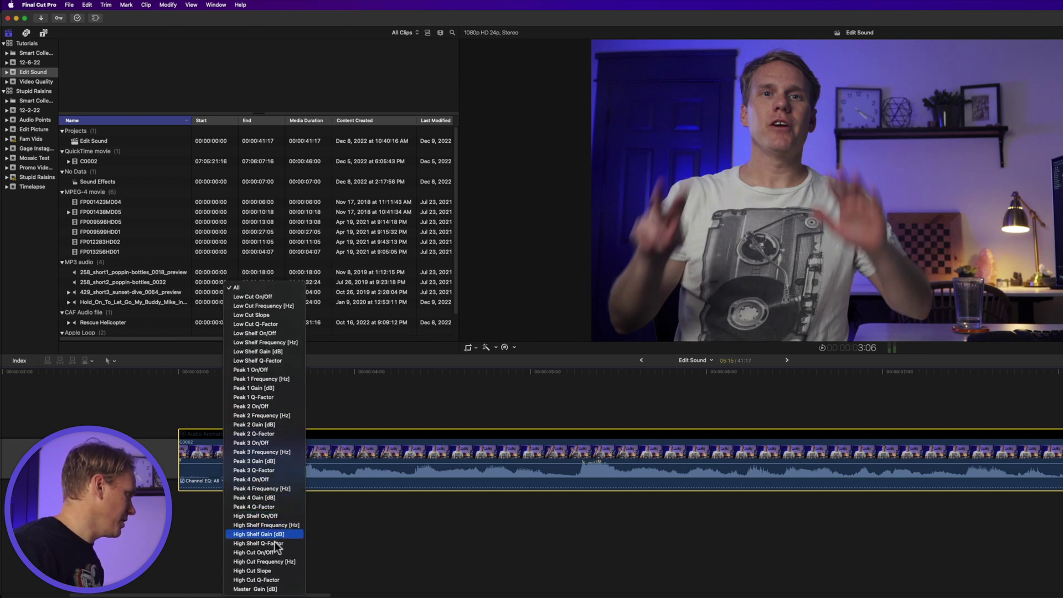
{"action": "left_click", "coordinate": [266, 589]}
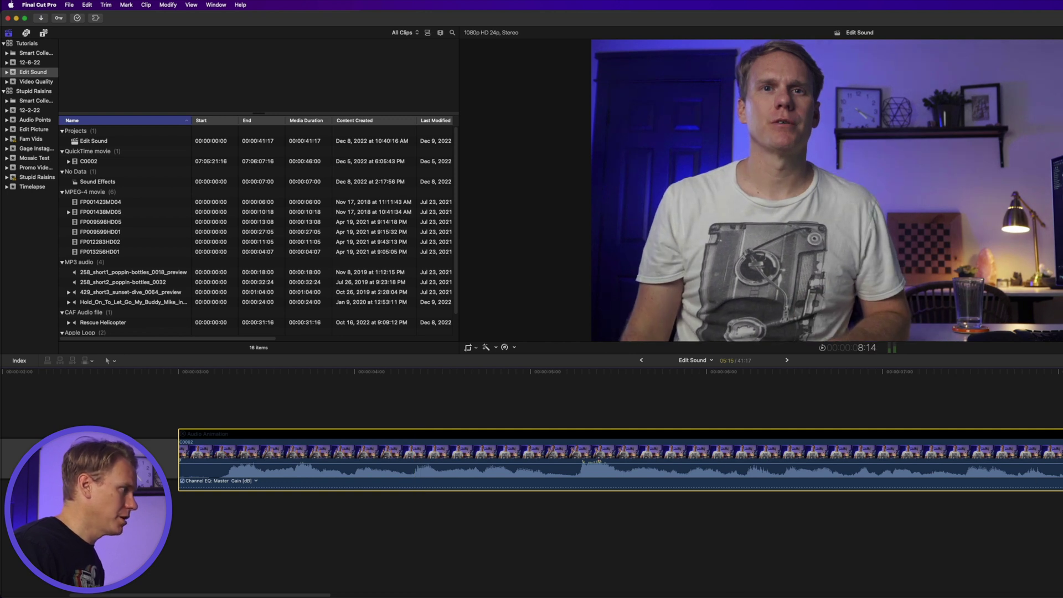
{"action": "key", "text": "ctrl+a"}
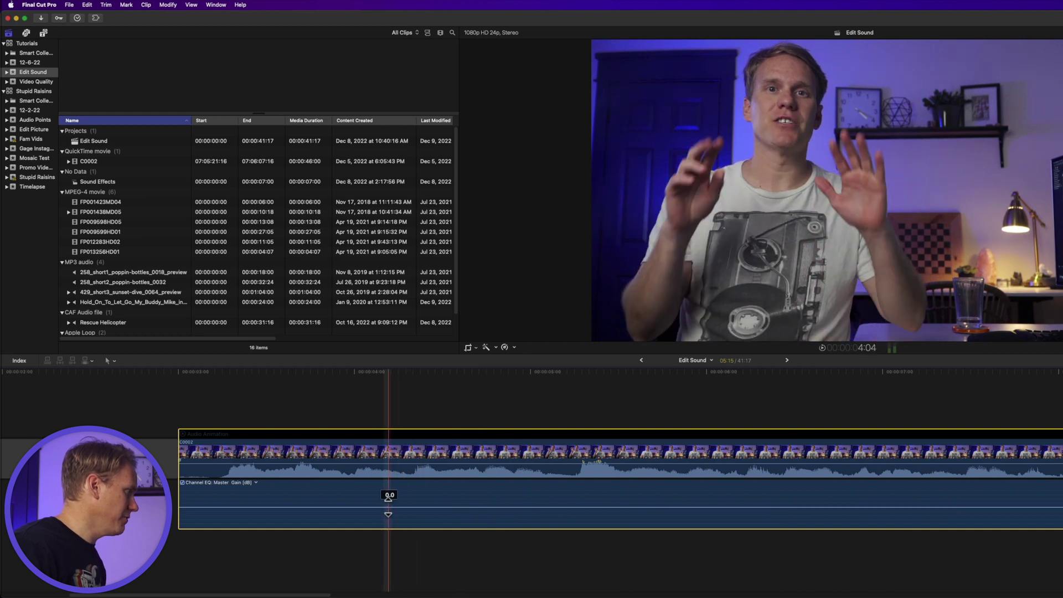
Add Master Gain keyframes, dip the gain between them, delete the extra keyframe, and hide the lane.
{"action": "left_click", "coordinate": [570, 505], "text": "alt"}
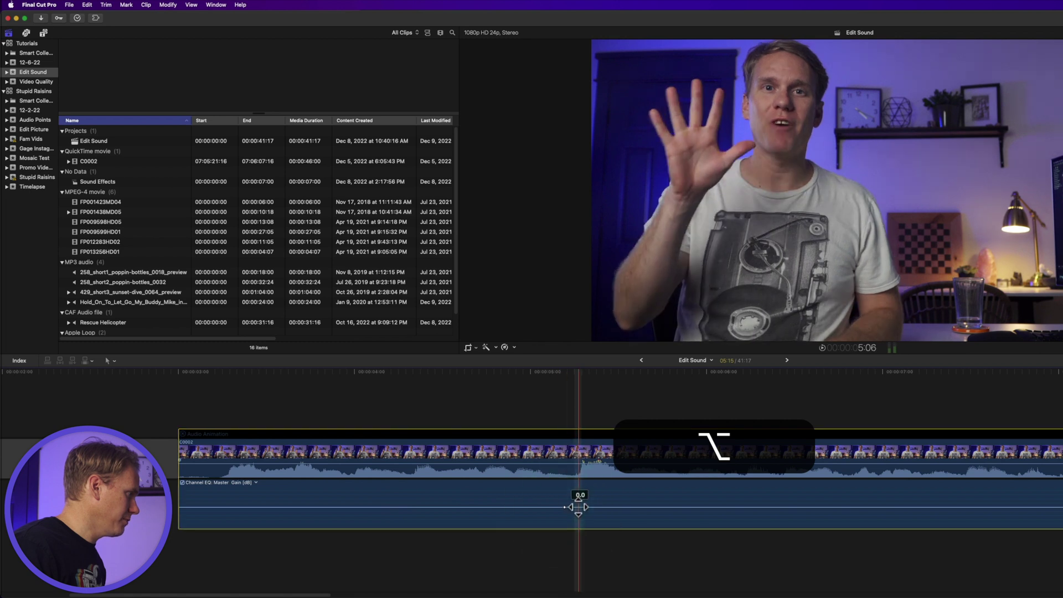
{"action": "left_click", "coordinate": [578, 506], "text": "alt"}
{"action": "left_click", "coordinate": [623, 506], "text": "alt"}
{"action": "left_click", "coordinate": [639, 507], "text": "alt"}
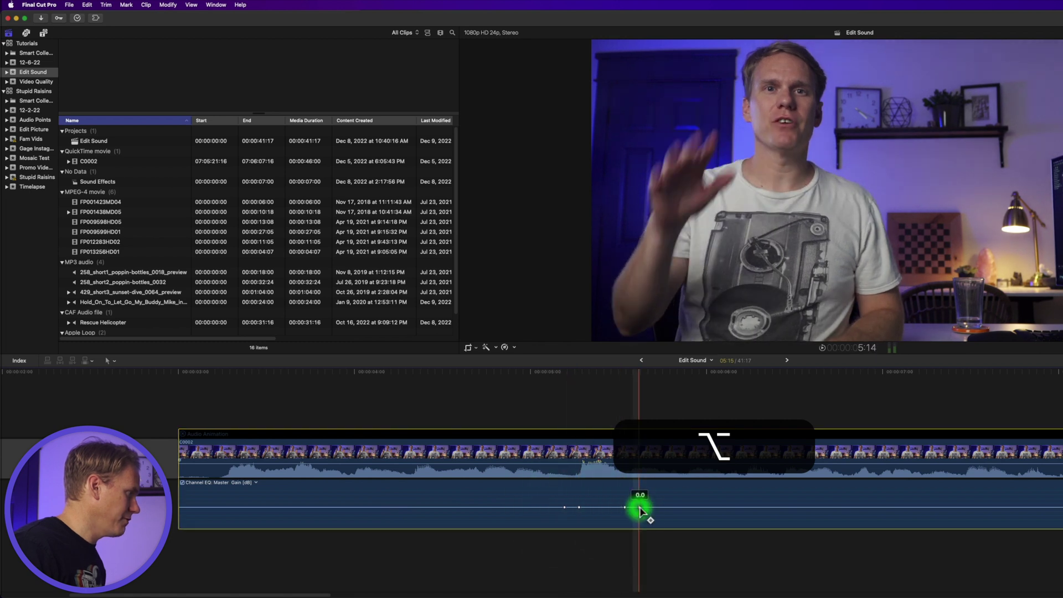
{"action": "left_click", "coordinate": [605, 507], "text": "alt"}
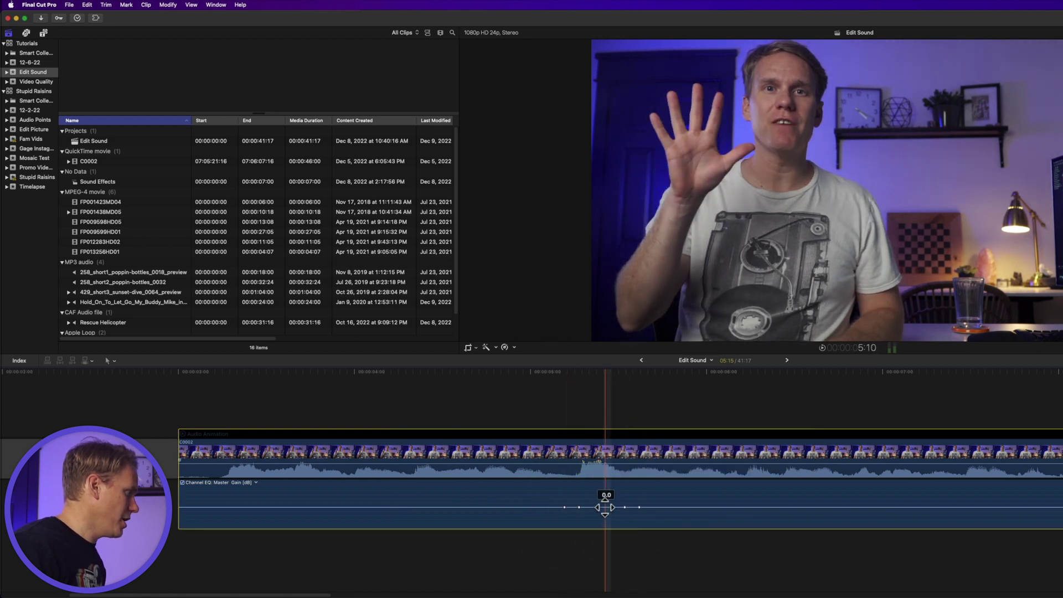
{"action": "left_click_drag", "start_coordinate": [605, 507], "coordinate": [605, 507]}
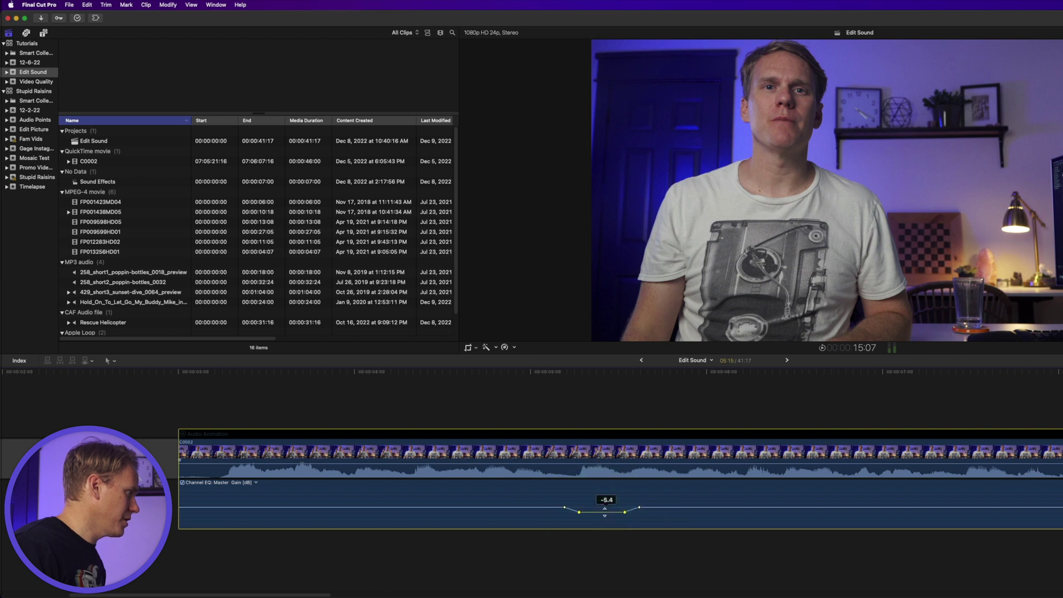
{"action": "key", "text": "Delete"}
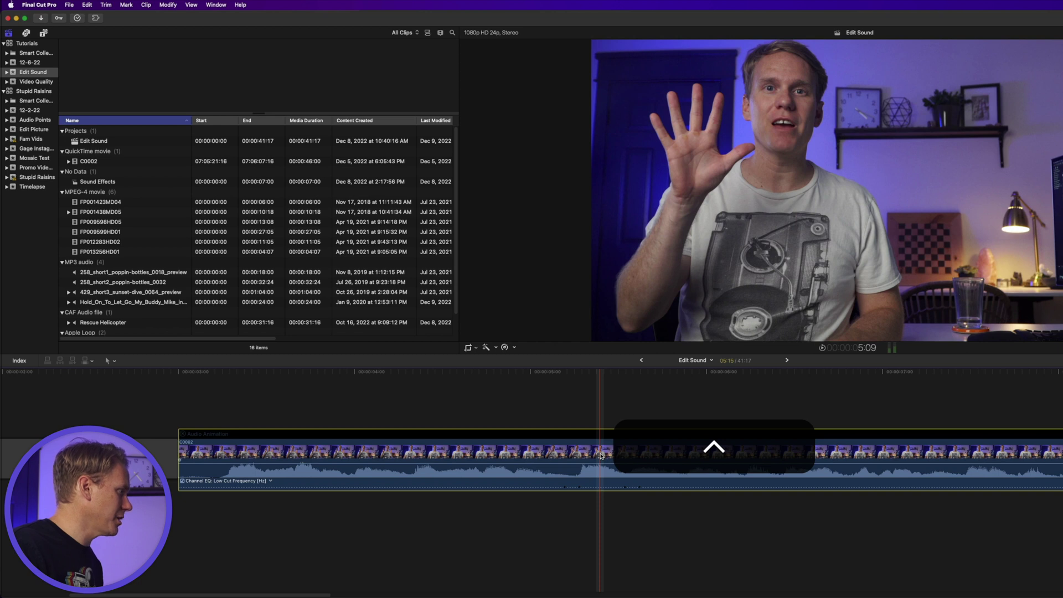
{"action": "key", "text": "ctrl+a"}
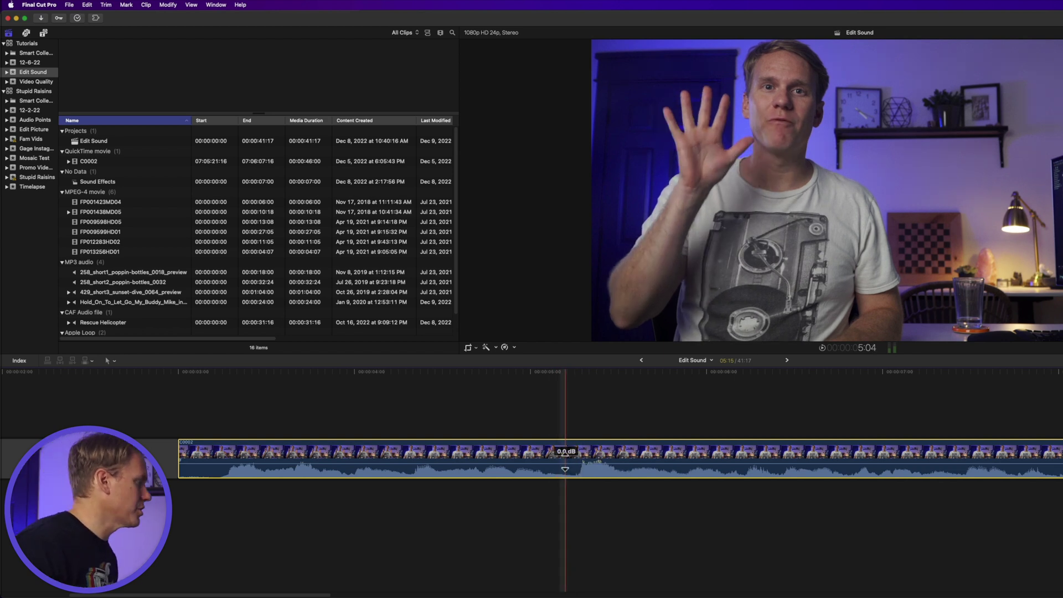
Range-select a short section of the C0002 clip and lower its volume to -5.0 dB.
{"action": "key", "text": "r"}
{"action": "left_click_drag", "start_coordinate": [566, 459], "coordinate": [629, 453]}
{"action": "left_click", "coordinate": [630, 454]}
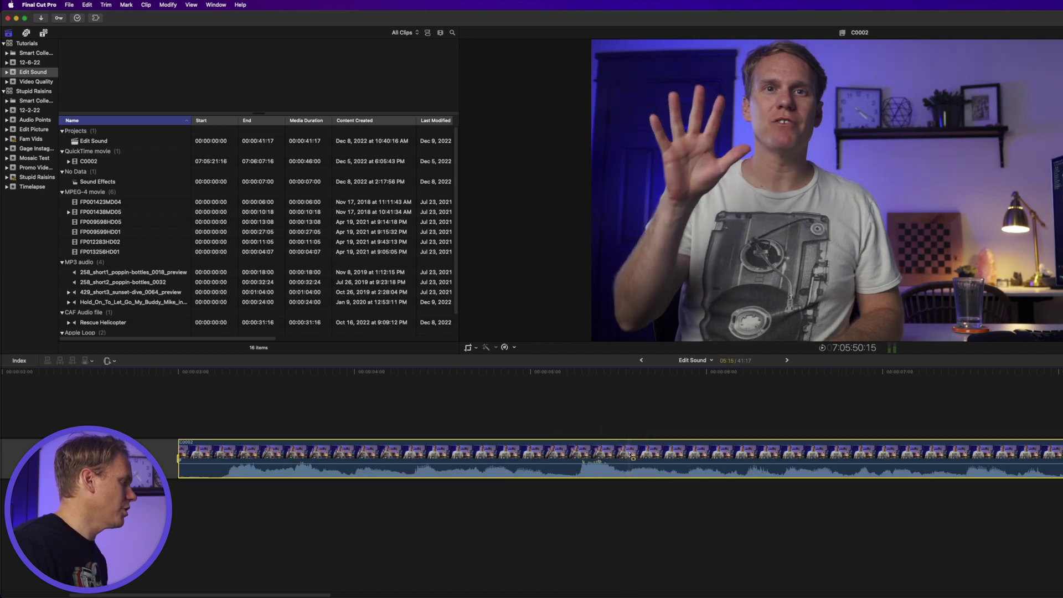
{"action": "left_click_drag", "start_coordinate": [626, 455], "coordinate": [601, 455]}
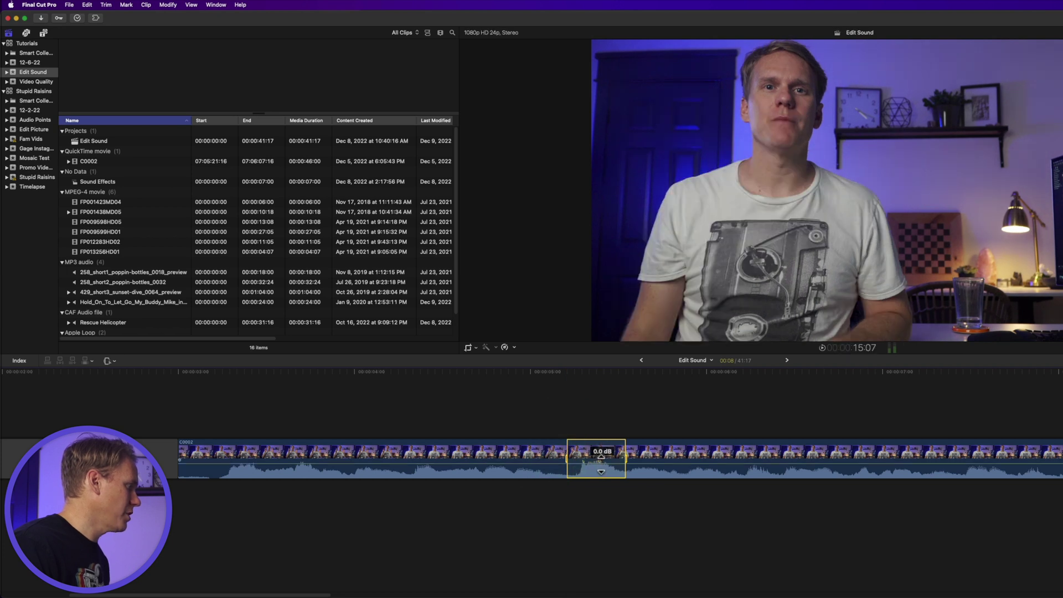
{"action": "left_click_drag", "start_coordinate": [601, 457], "coordinate": [601, 464]}
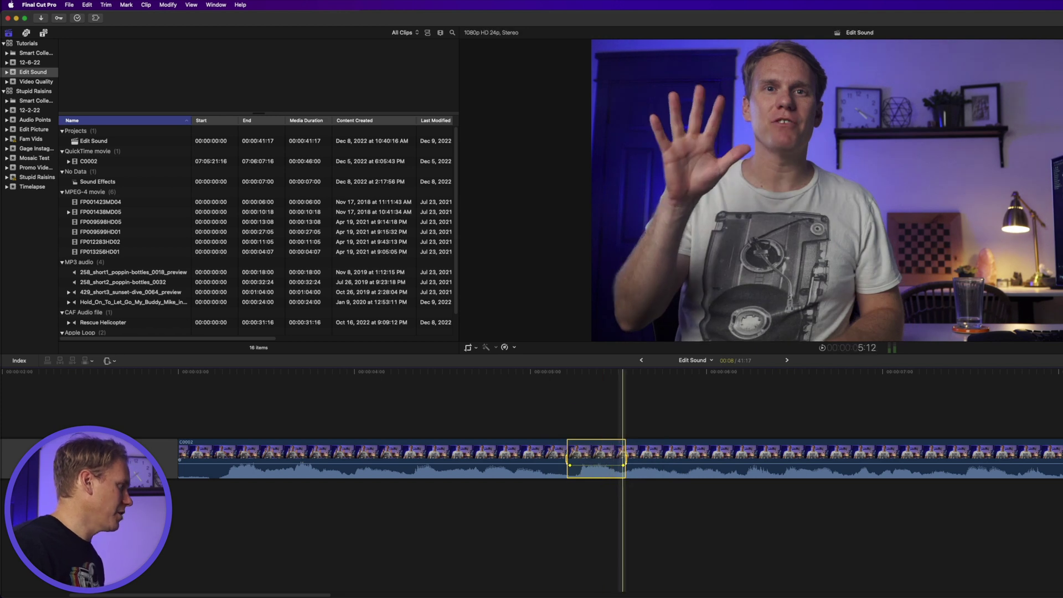
Fine-tune the volume dip to -4.0 dB and add and adjust another volume keyframe later.
{"action": "key", "text": "super+equal"}
{"action": "key", "text": "a"}
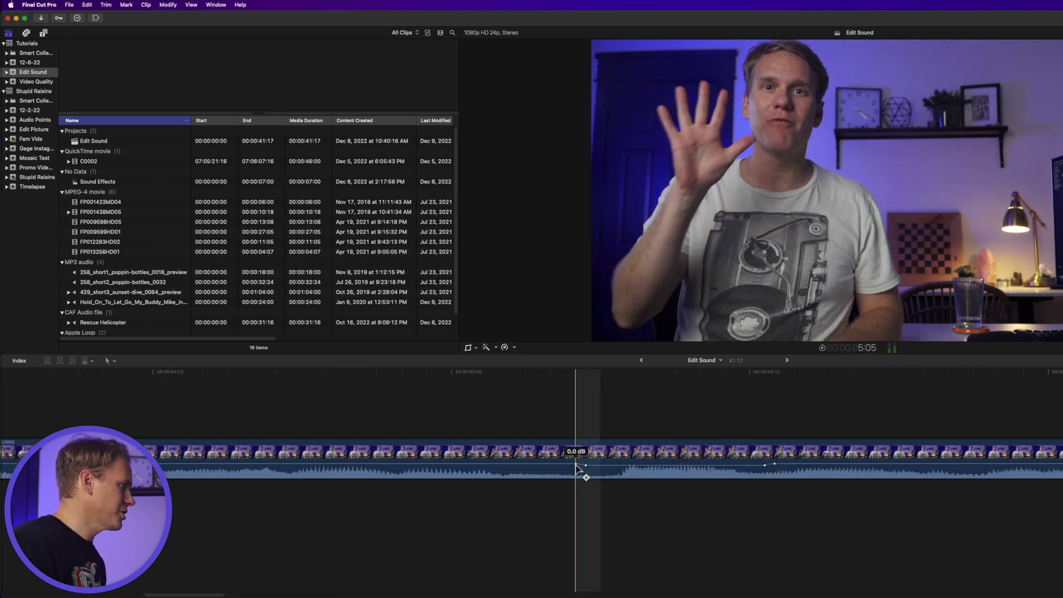
{"action": "left_click_drag", "start_coordinate": [576, 467], "coordinate": [584, 469]}
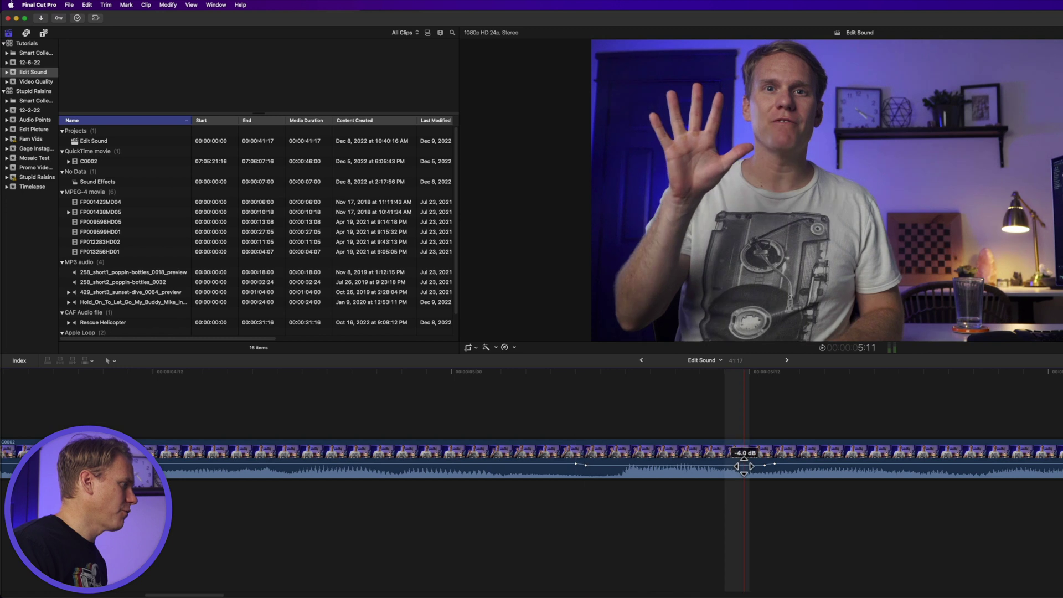
{"action": "left_click", "coordinate": [775, 465], "text": "alt"}
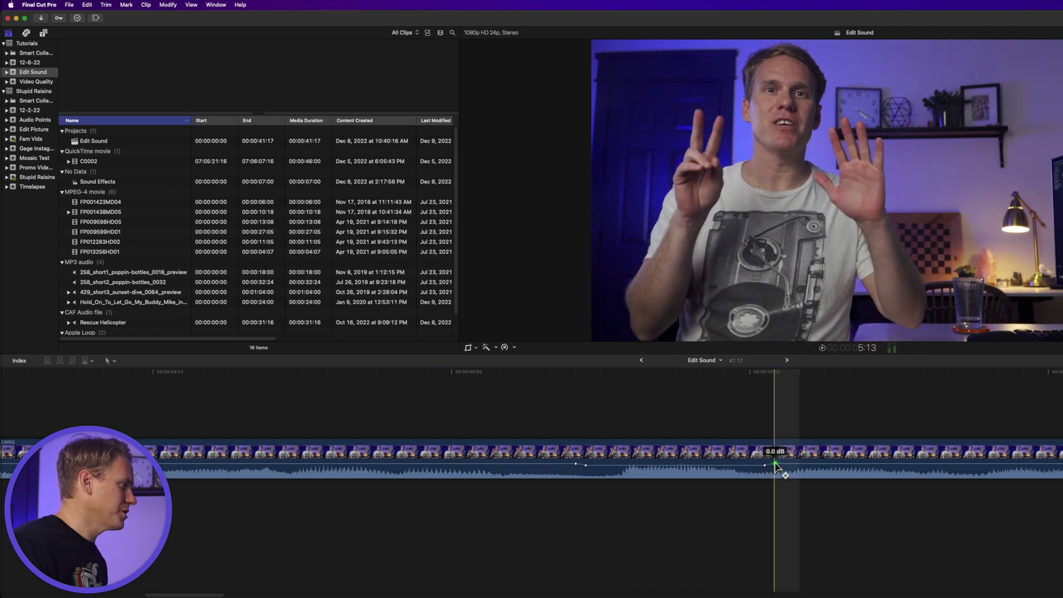
{"action": "mouse_move", "coordinate": [775, 465]}
{"action": "left_mouse_down"}
{"action": "mouse_move", "coordinate": [798, 464]}
{"action": "mouse_move", "coordinate": [775, 470]}
{"action": "left_mouse_up"}
{"action": "left_click", "coordinate": [775, 457]}
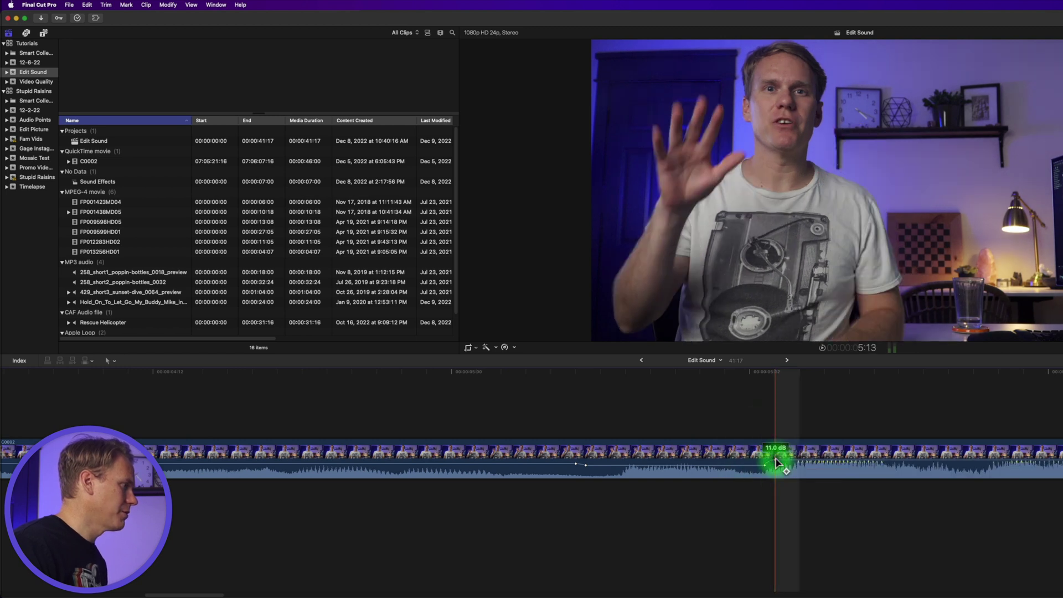
{"action": "key", "text": "super+minus"}
Set the animation lane to Channel EQ Master Gain, dip a range to -7.4 dB, and remove its left-edge keyframe.
{"action": "key", "text": "ctrl+a"}
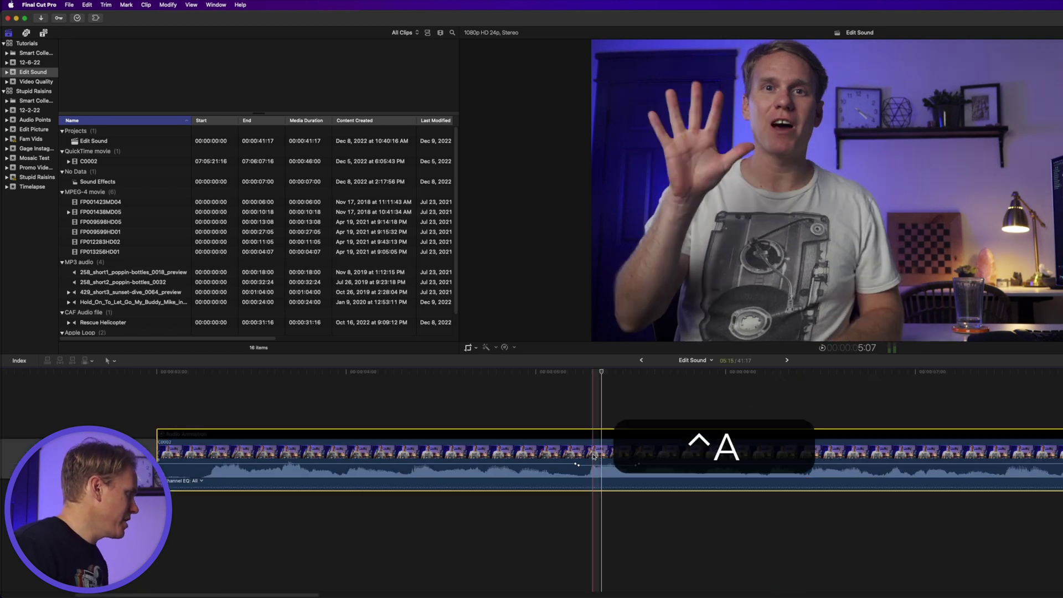
{"action": "left_click", "coordinate": [200, 481]}
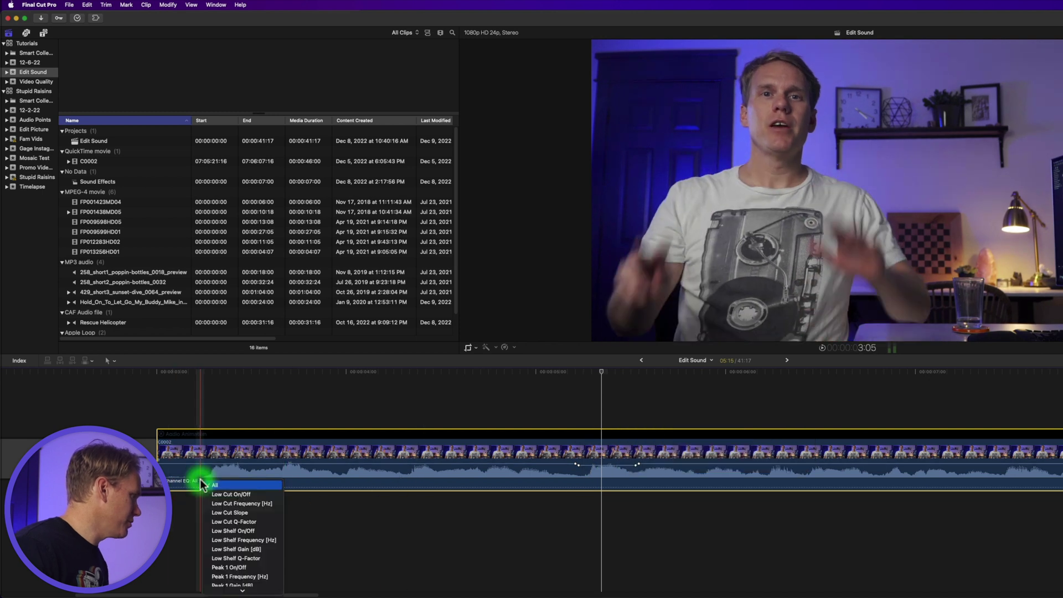
{"action": "left_click", "coordinate": [260, 585]}
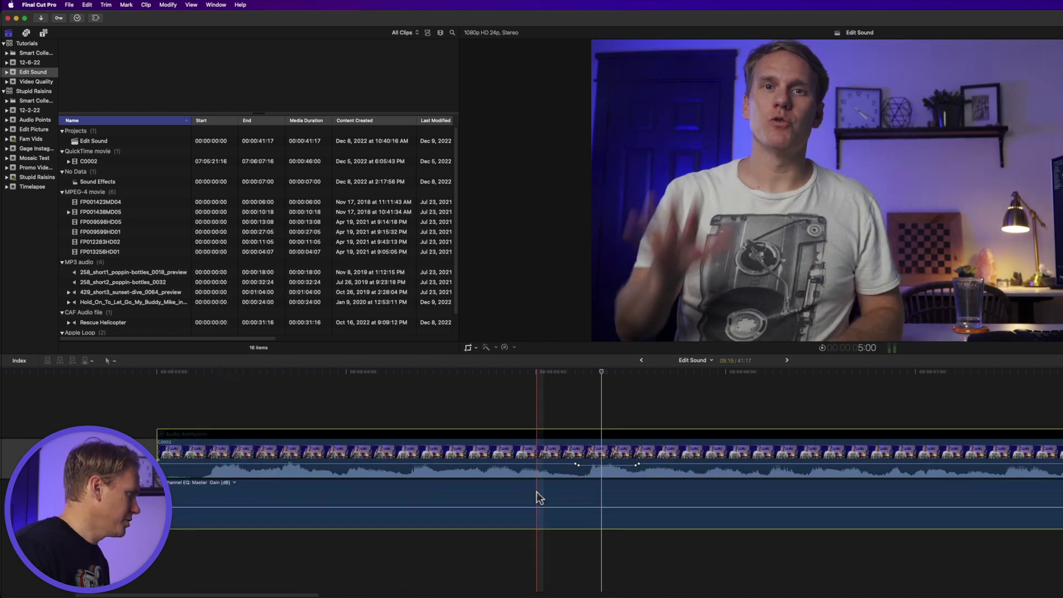
{"action": "left_click_drag", "start_coordinate": [541, 492], "coordinate": [689, 489]}
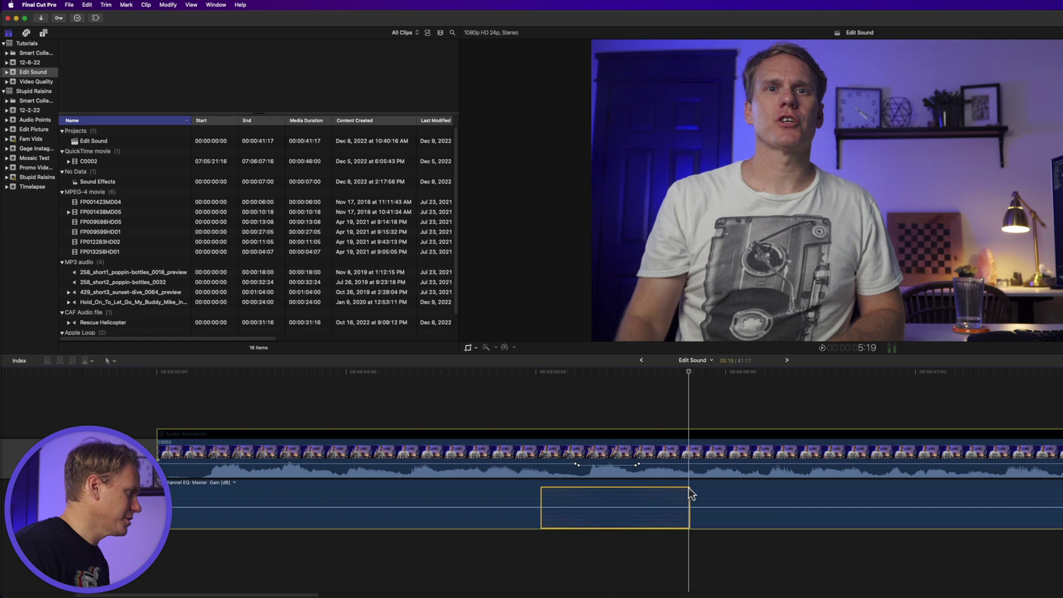
{"action": "mouse_move", "coordinate": [624, 507]}
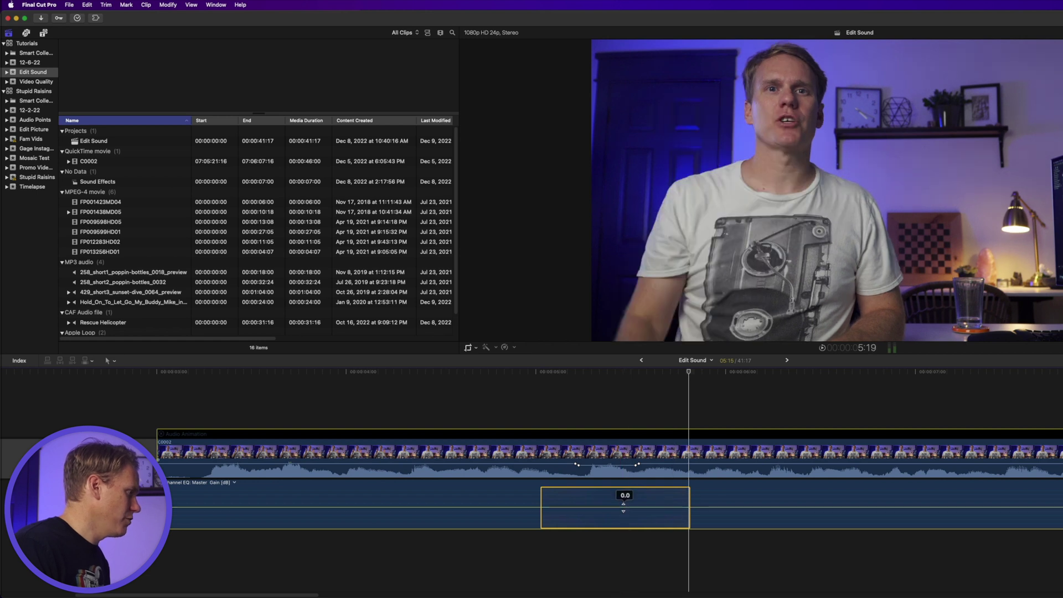
{"action": "left_click_drag", "start_coordinate": [623, 497], "coordinate": [623, 503]}
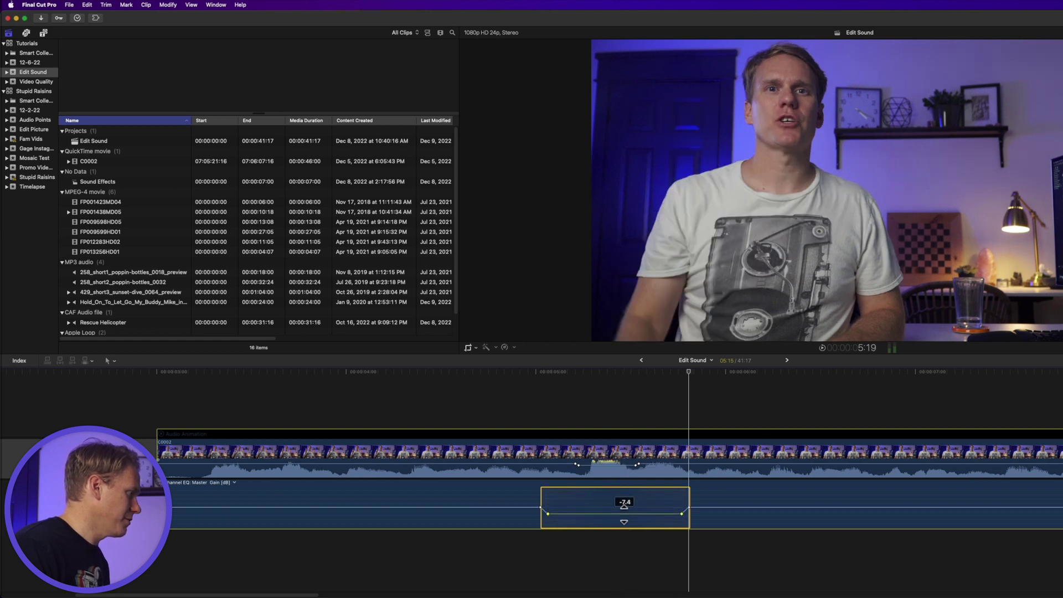
{"action": "key", "text": "alt+shift+BackSpace"}
Delete the -7.4 dB keyframe and all remaining Master Gain keyframes in the selected range.
{"action": "left_click", "coordinate": [546, 513]}
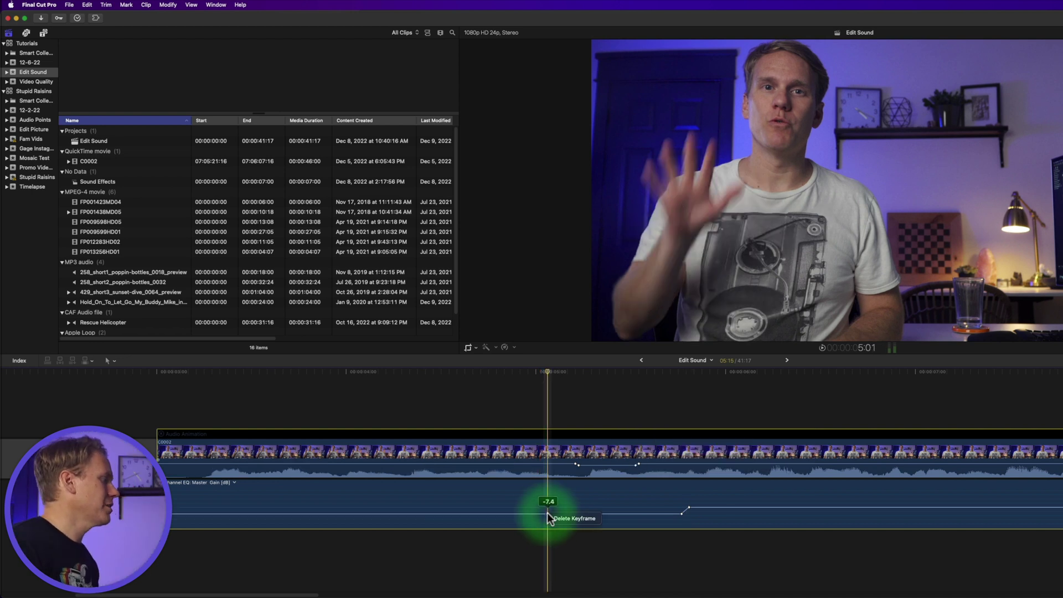
{"action": "left_click", "coordinate": [575, 519]}
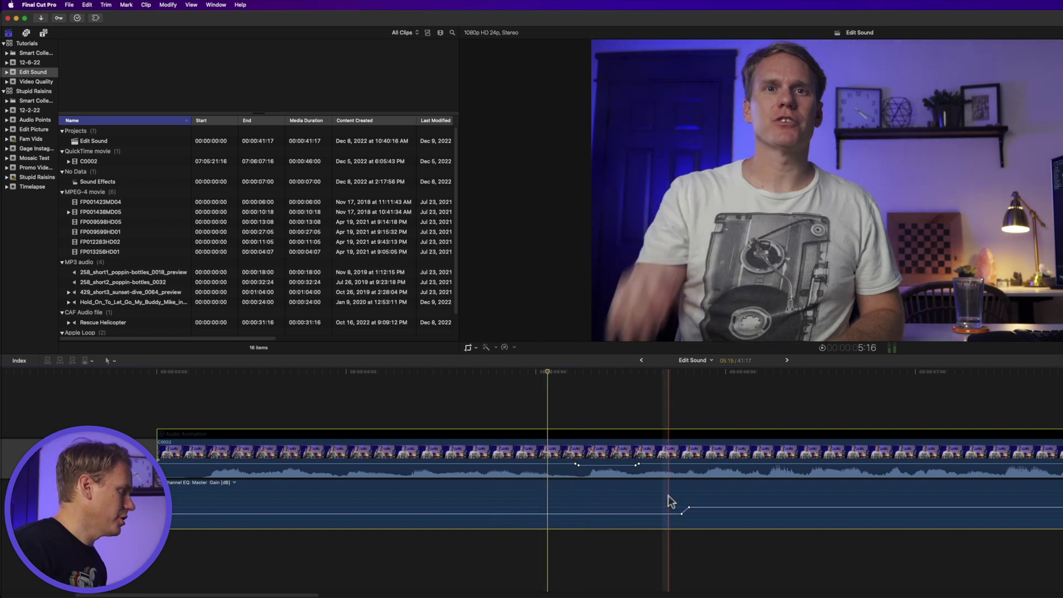
{"action": "left_click_drag", "start_coordinate": [722, 519], "coordinate": [659, 508]}
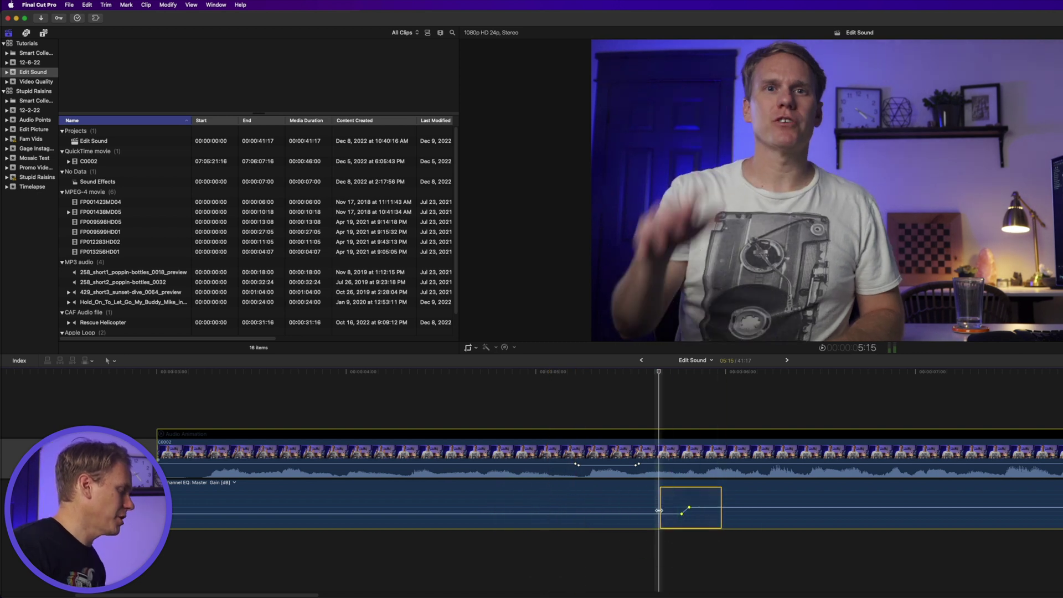
{"action": "right_click", "coordinate": [690, 507]}
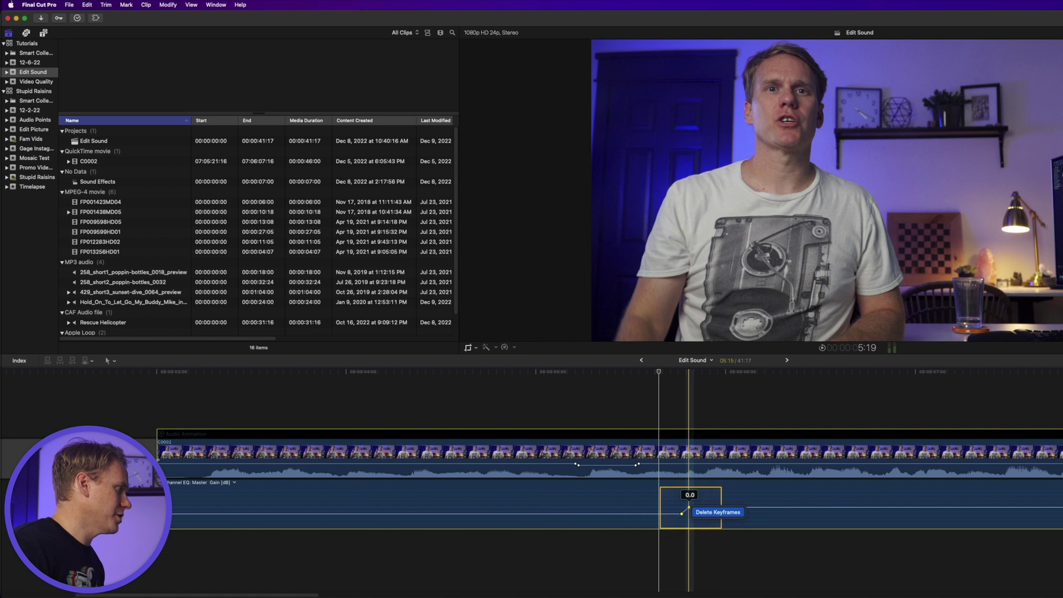
{"action": "left_click", "coordinate": [701, 512]}
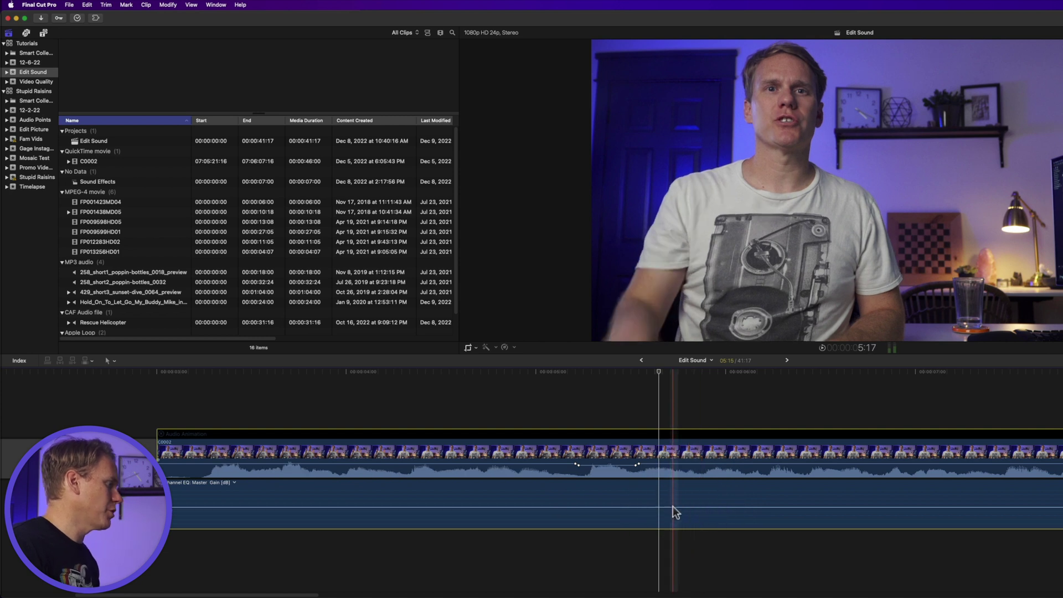
Zoom in and select the first two volume keyframes on the C0002 clip.
{"action": "key", "text": "super+equal"}
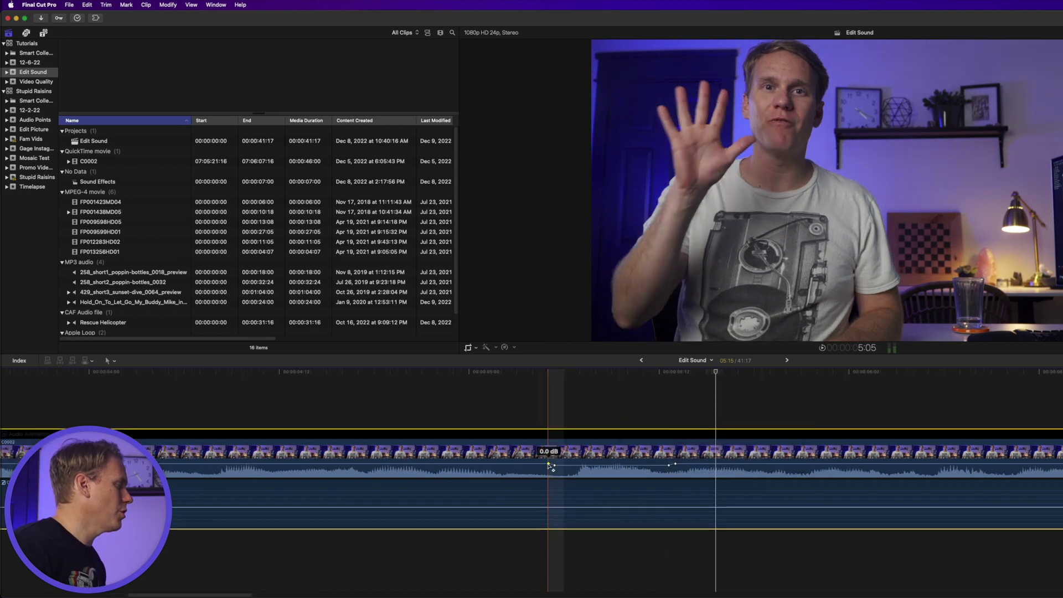
{"action": "left_click", "coordinate": [548, 464]}
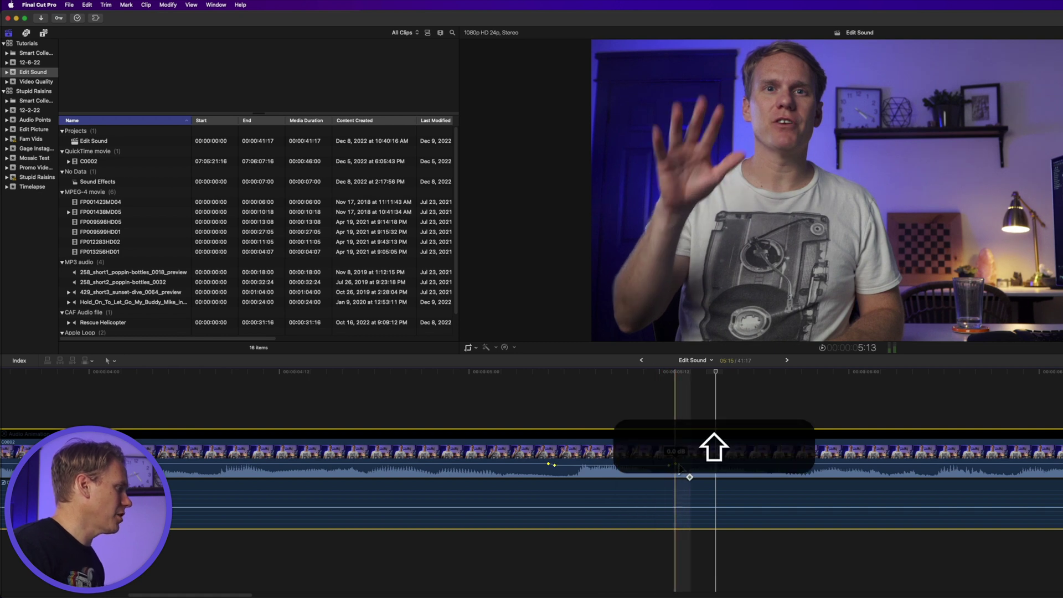
{"action": "left_click", "coordinate": [675, 463], "text": "shift"}
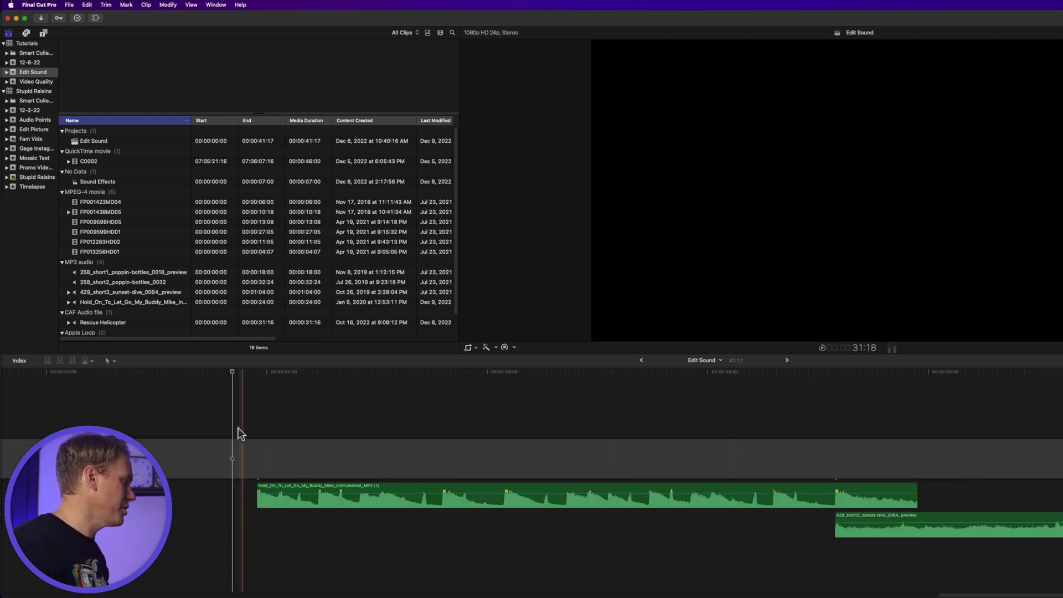
{"action": "key", "text": "space"}
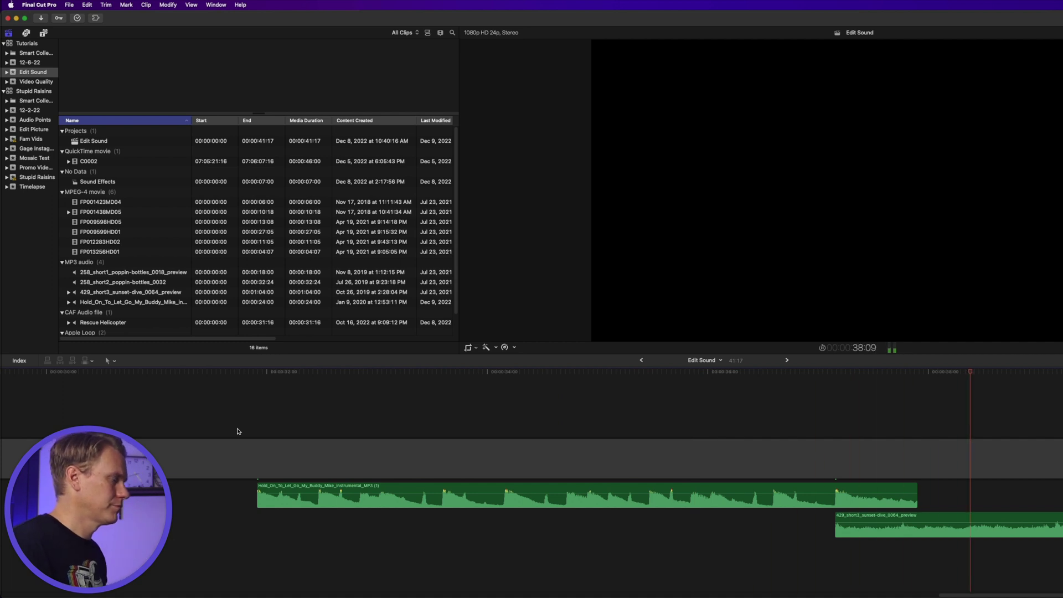
{"action": "key", "text": "space"}
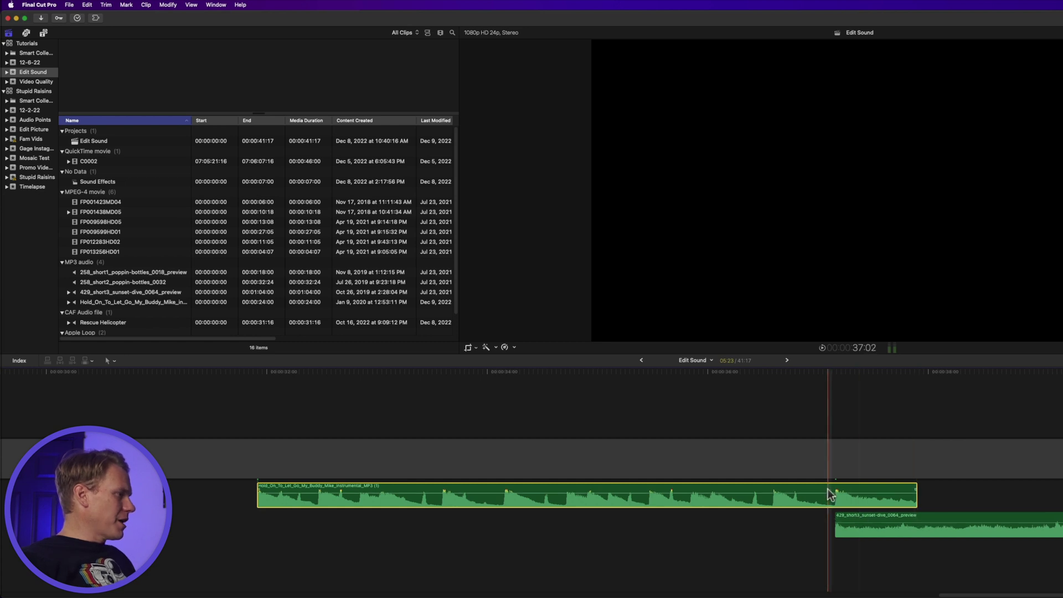
{"action": "key", "text": "z"}
Keyframe the Hold_On_To_Let_Go clip's volume to fade out to -∞ dB at its end.
{"action": "left_click_drag", "start_coordinate": [750, 443], "coordinate": [983, 569]}
{"action": "key", "text": "alt"}
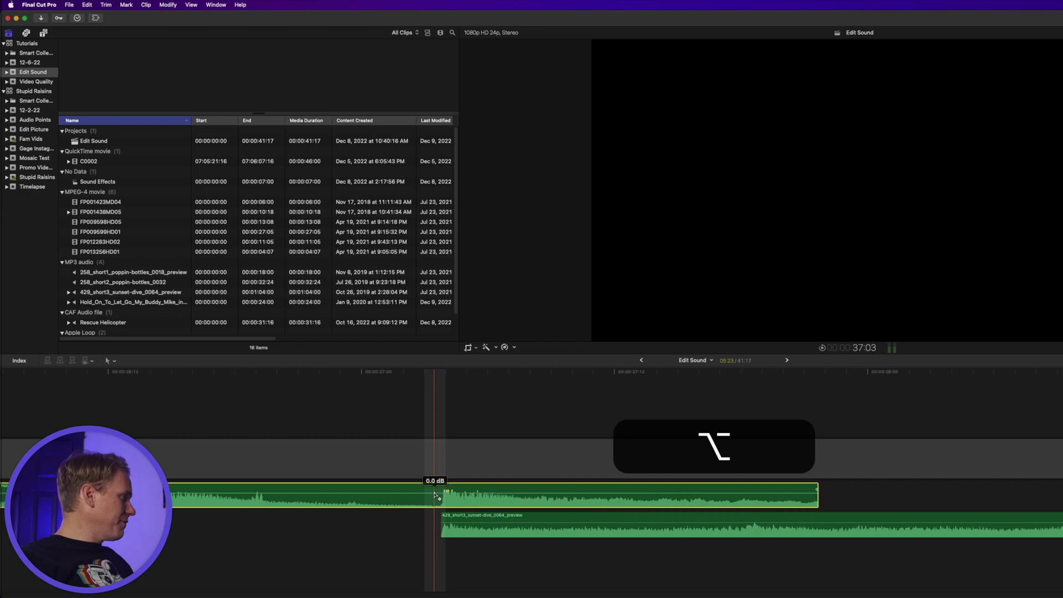
{"action": "left_click", "coordinate": [435, 494], "text": "alt"}
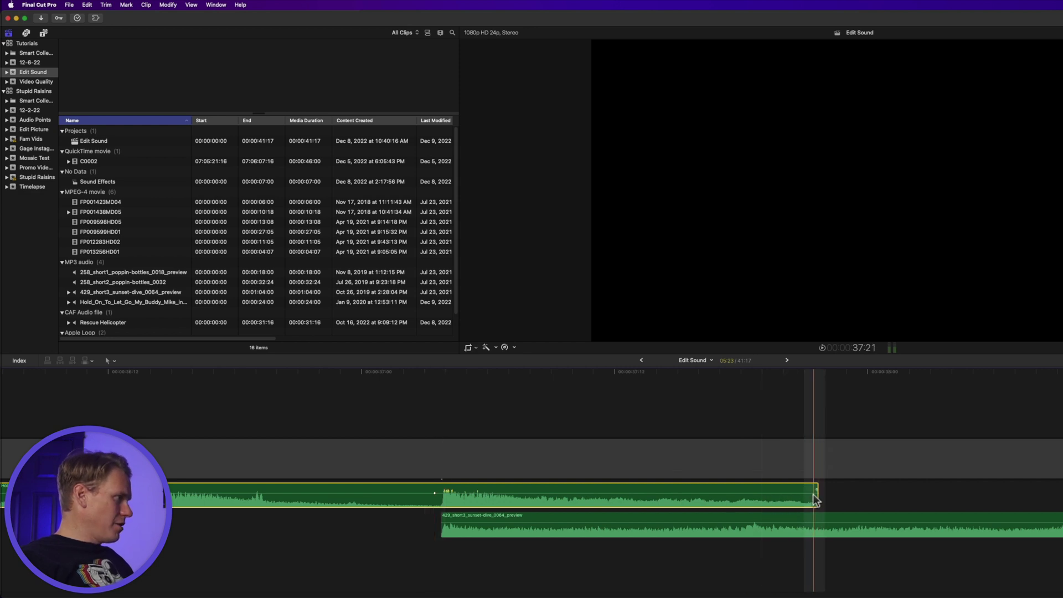
{"action": "left_click", "coordinate": [812, 496], "text": "alt"}
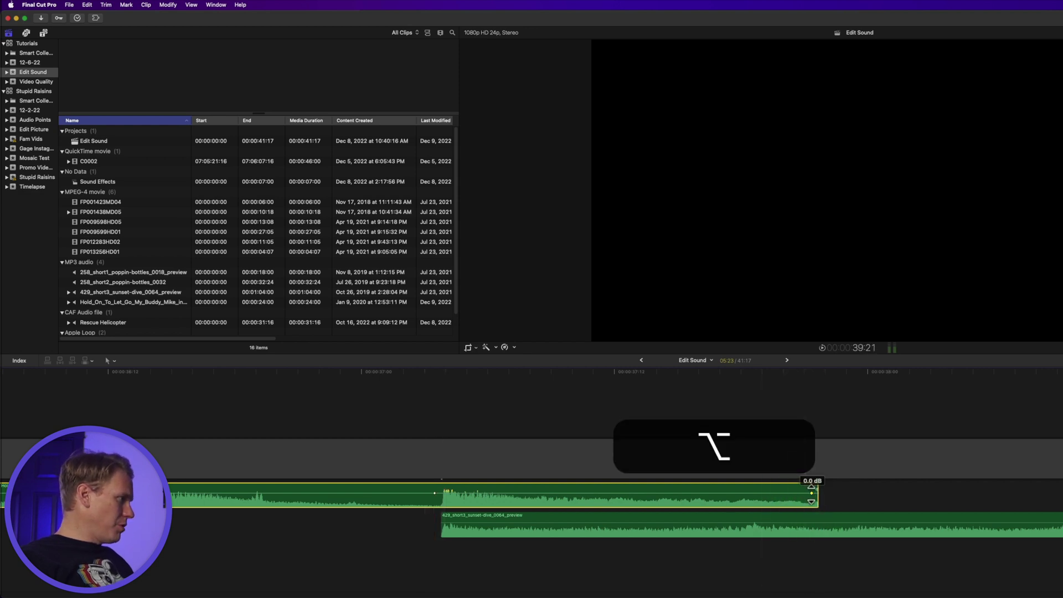
{"action": "left_click_drag", "start_coordinate": [811, 495], "coordinate": [811, 505]}
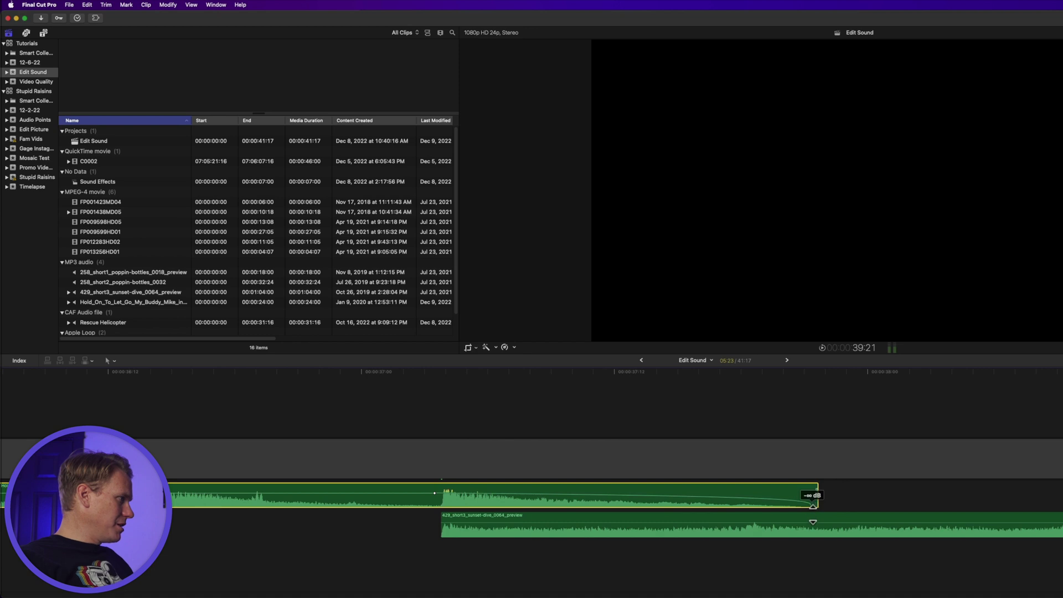
Keyframe the 429_short3_sunset-dive clip's volume to fade in from its start.
{"action": "left_click", "coordinate": [447, 526], "text": "alt"}
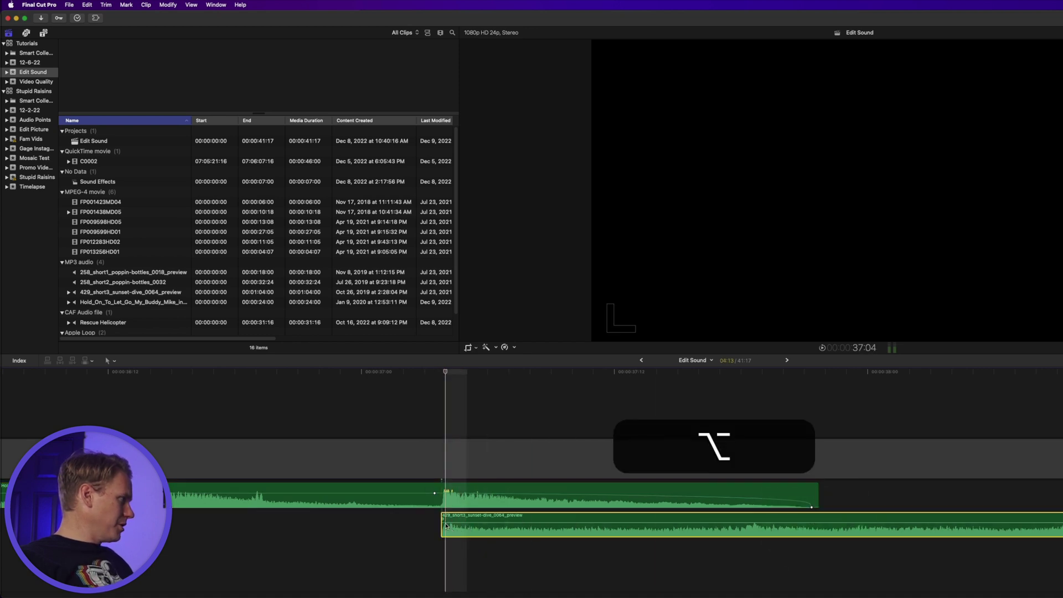
{"action": "left_click", "coordinate": [821, 526], "text": "alt"}
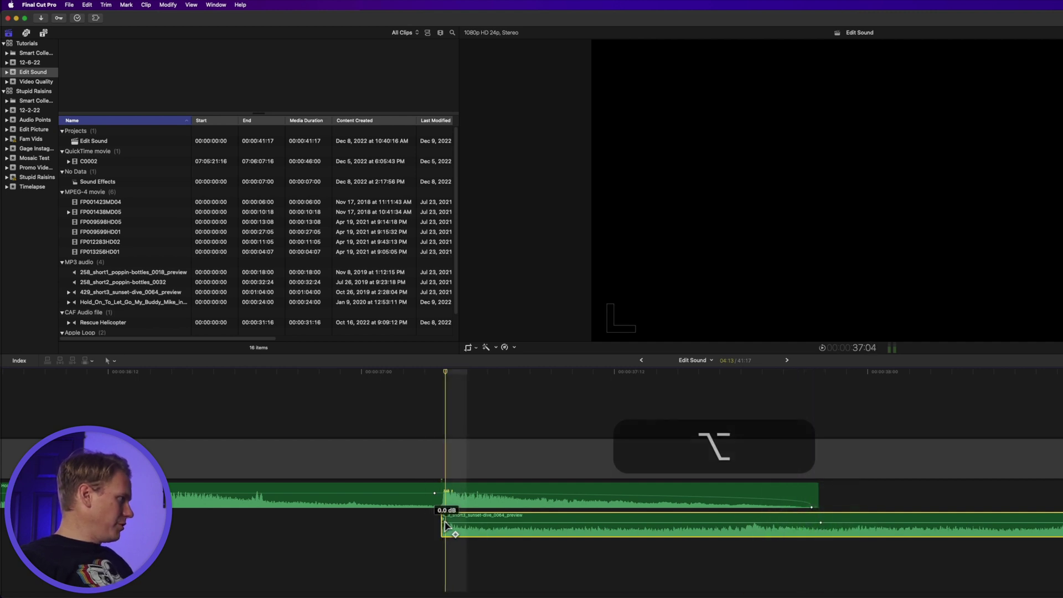
{"action": "left_click_drag", "start_coordinate": [447, 525], "coordinate": [442, 555]}
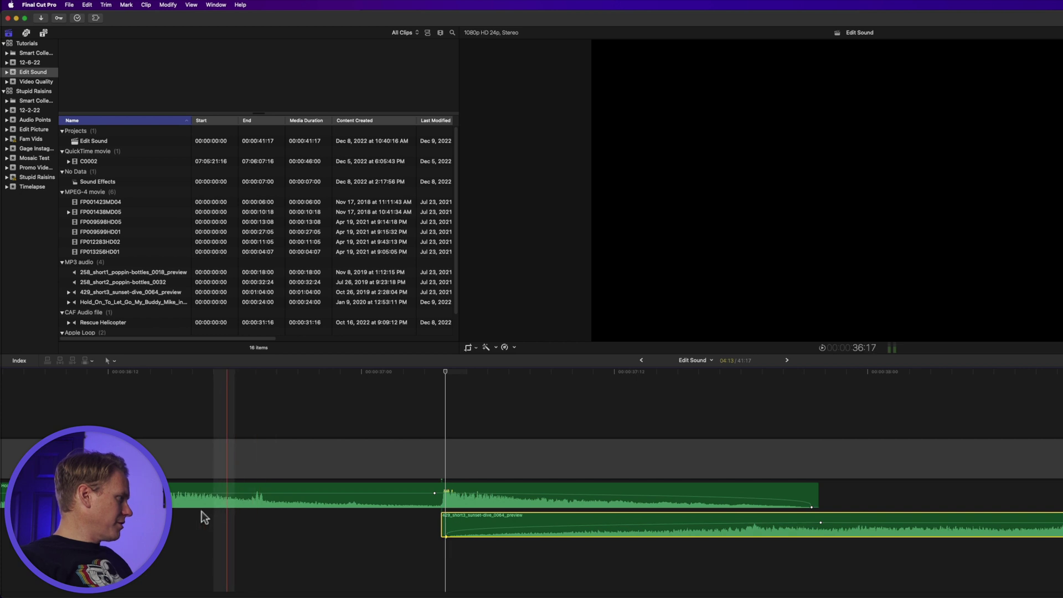
Zoom out to both music clips and play back the faded overlap.
{"action": "key", "text": "z"}
{"action": "left_click", "coordinate": [564, 457], "text": "alt"}
{"action": "key", "text": "space"}
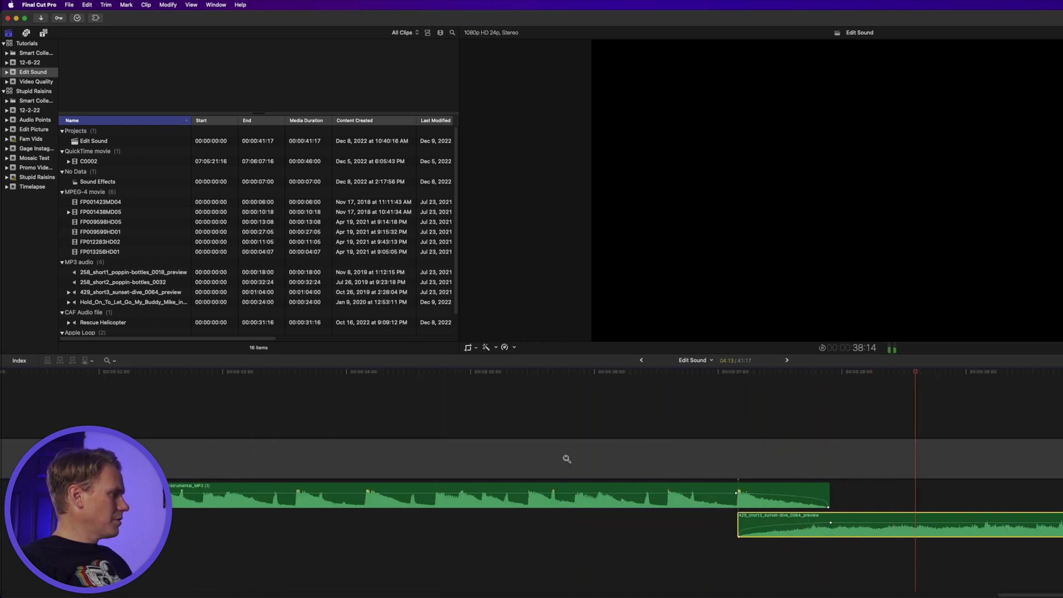
{"action": "key", "text": "space"}
{"action": "key", "text": "a"}
{"action": "left_click", "coordinate": [725, 504]}
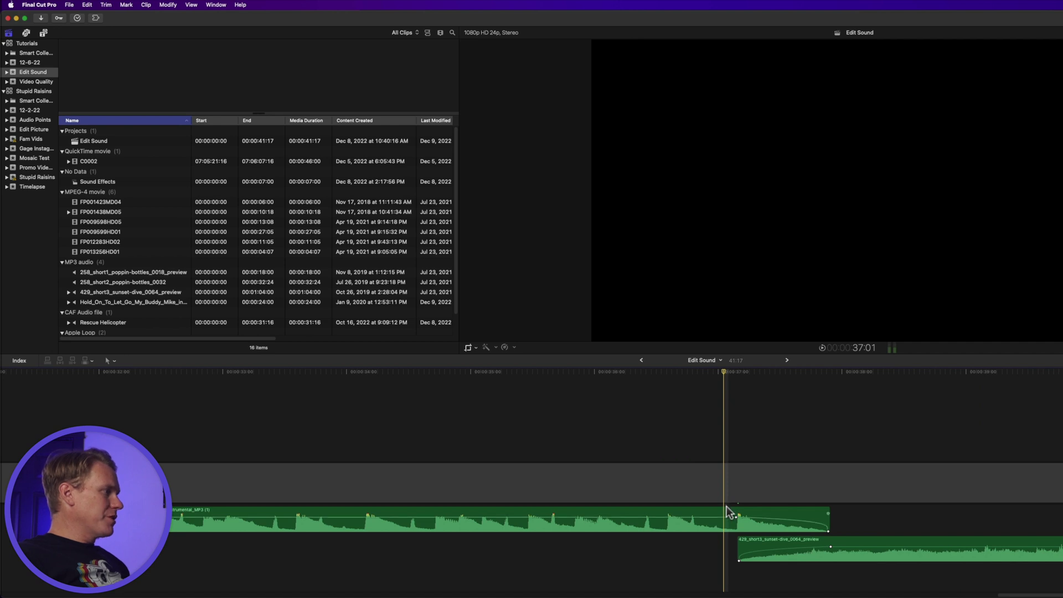
Add a fade-out at the instrumental clip's end with the -3dB fade shape and play it back.
{"action": "left_click", "coordinate": [726, 506]}
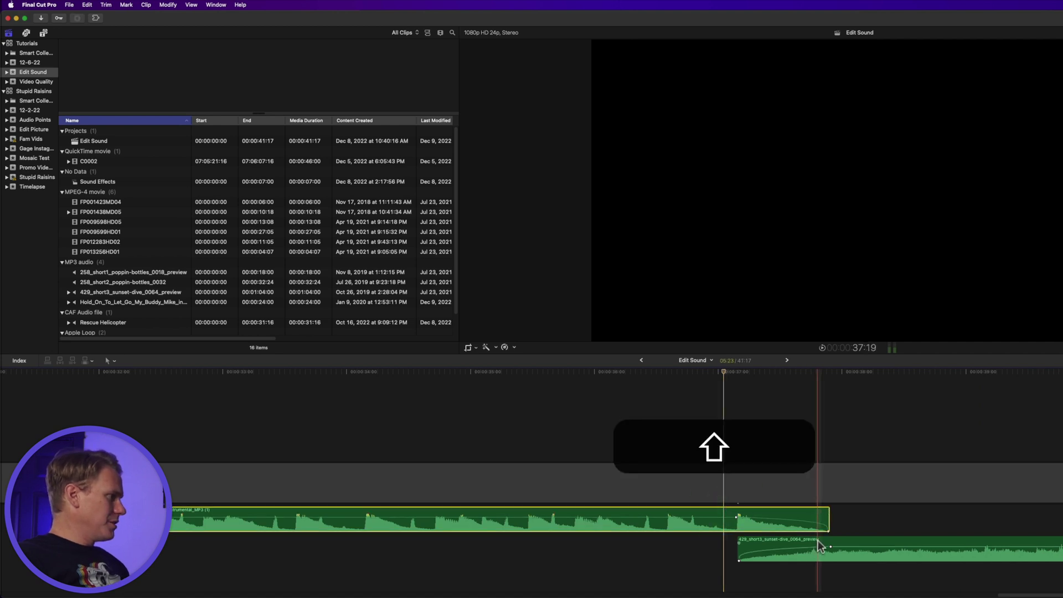
{"action": "key", "text": "super+shift+a"}
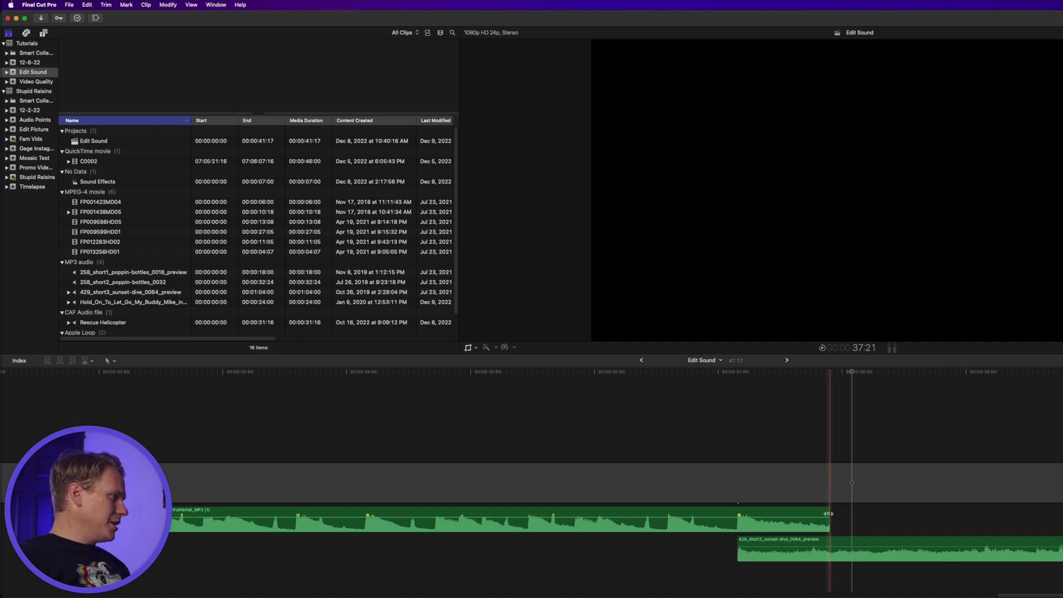
{"action": "left_click_drag", "start_coordinate": [826, 513], "coordinate": [739, 508]}
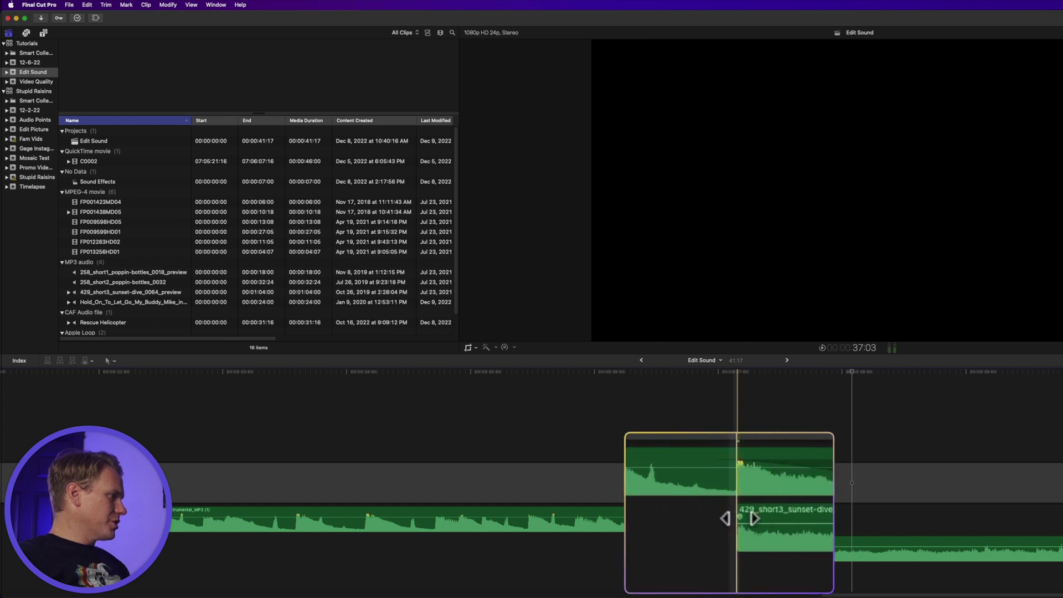
{"action": "right_click", "coordinate": [832, 545]}
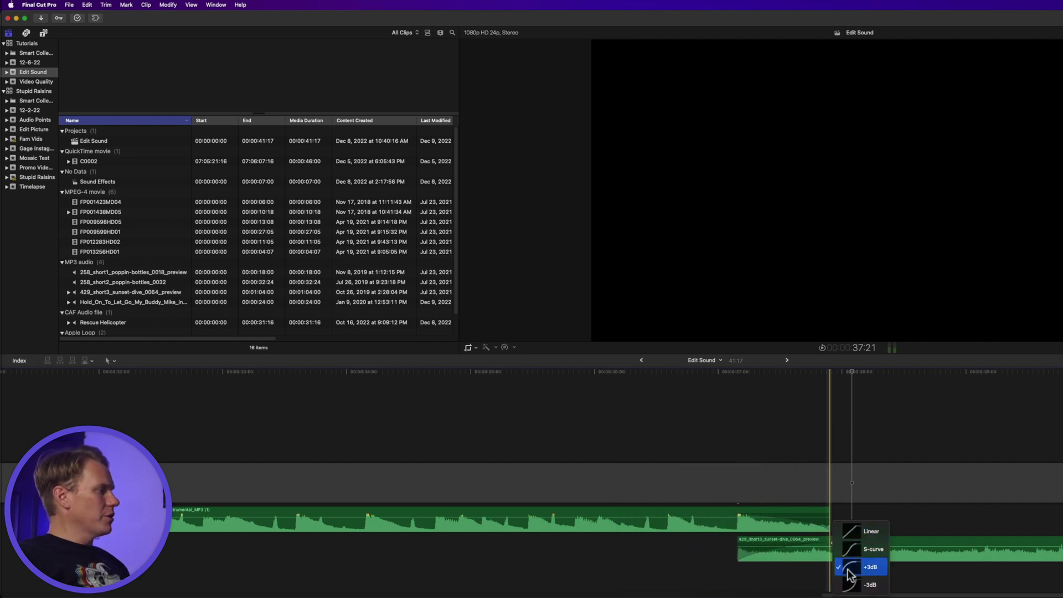
{"action": "left_click", "coordinate": [847, 585]}
{"action": "key", "text": "space"}
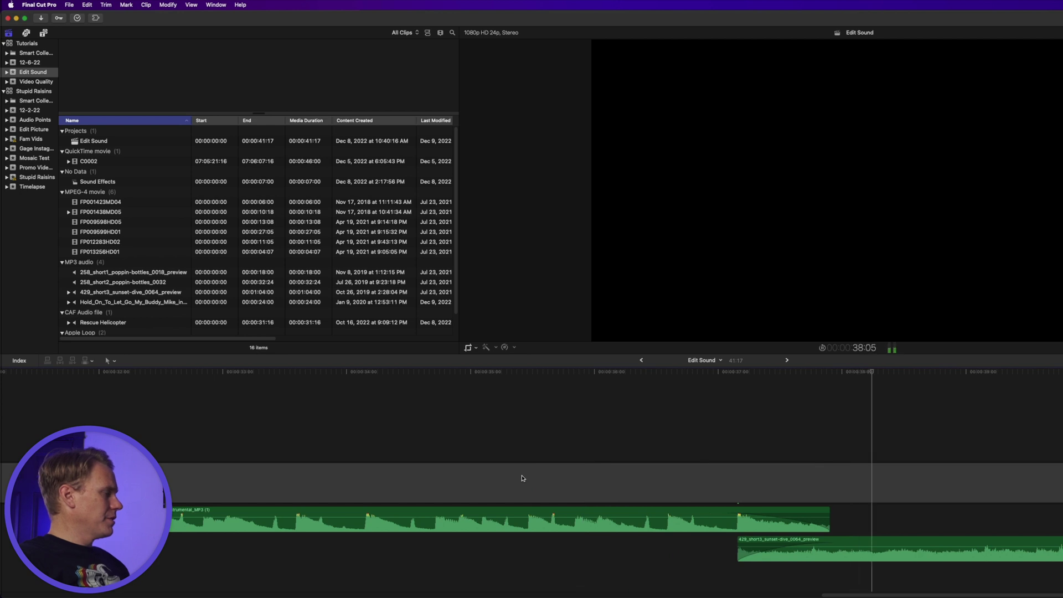
{"action": "key", "text": "space"}
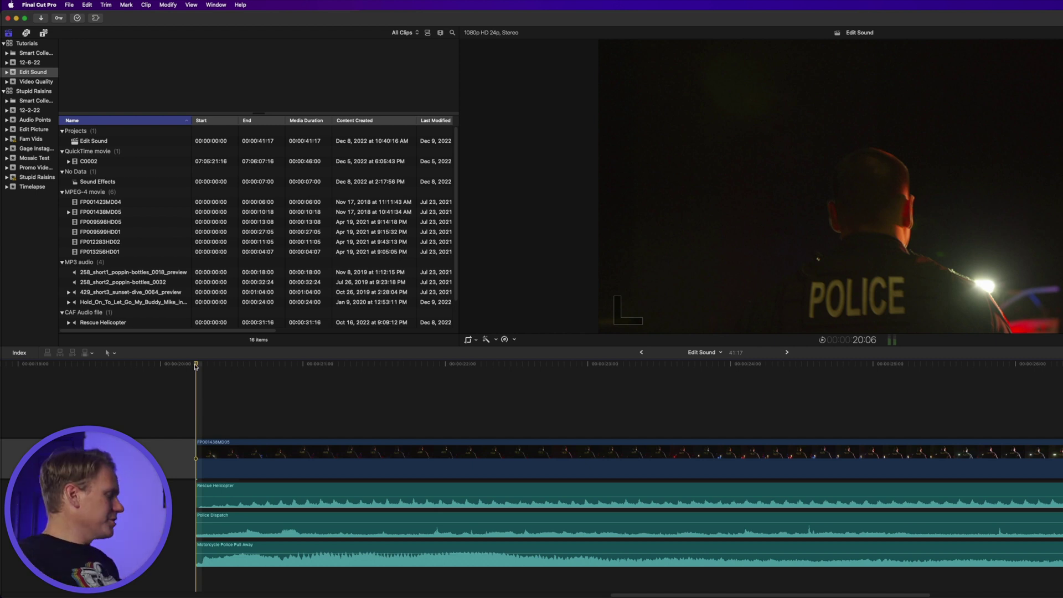
{"action": "key", "text": "space"}
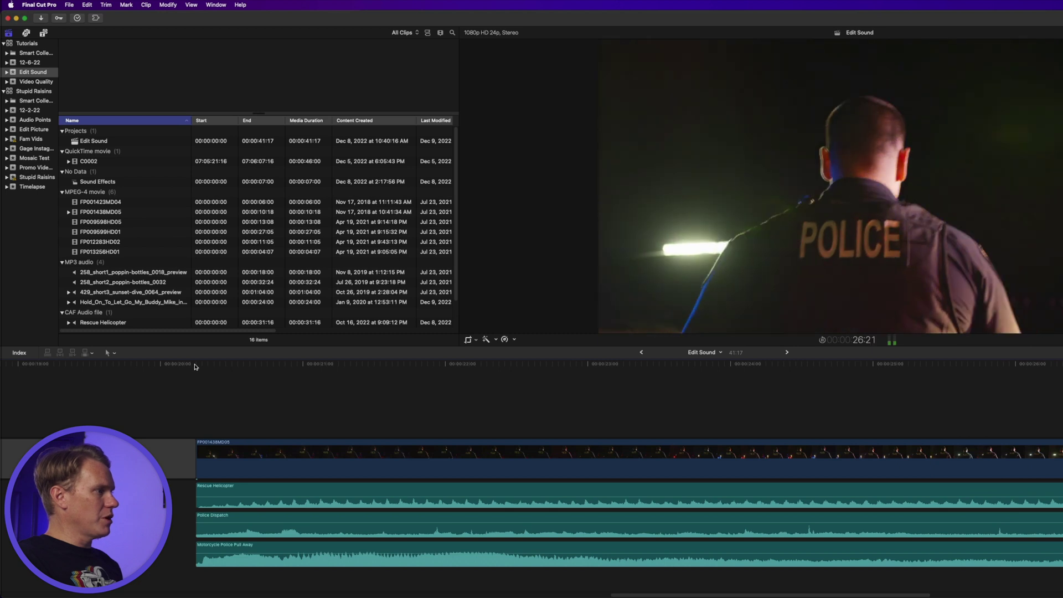
{"action": "left_click", "coordinate": [283, 376]}
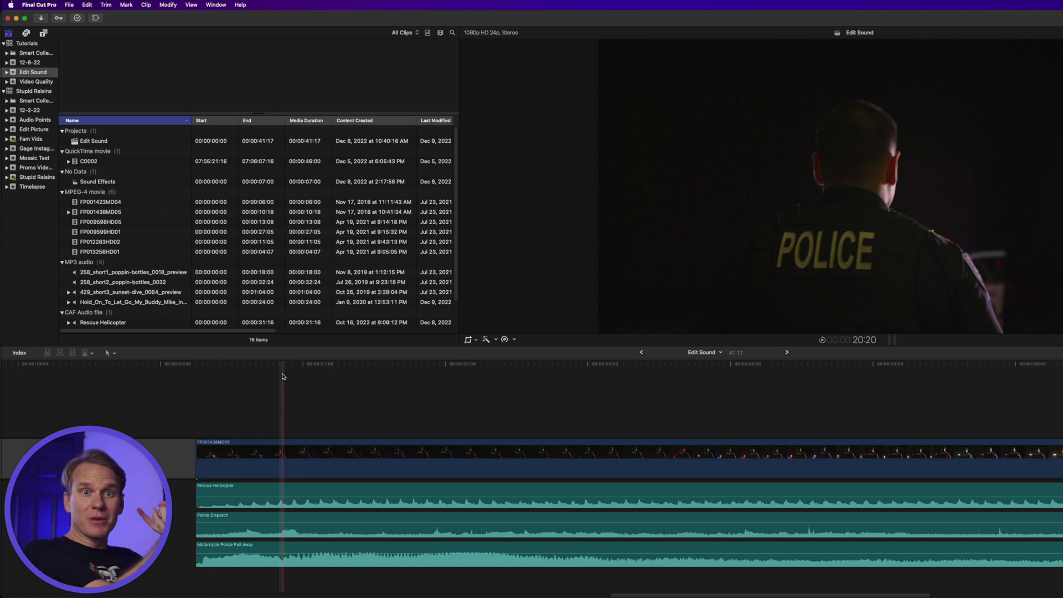
{"action": "key", "text": "Up"}
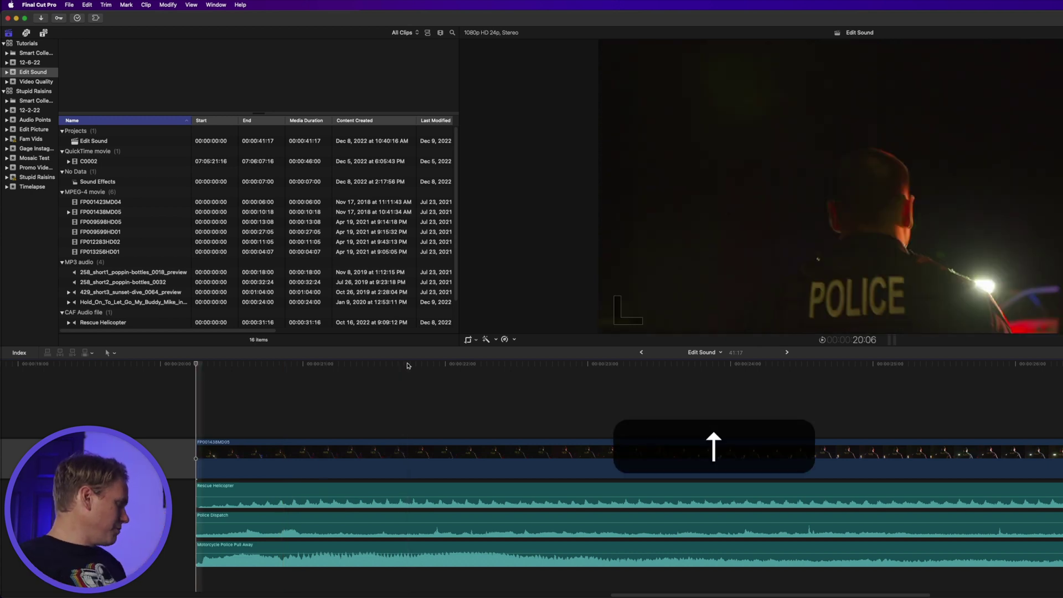
{"action": "left_click", "coordinate": [304, 547]}
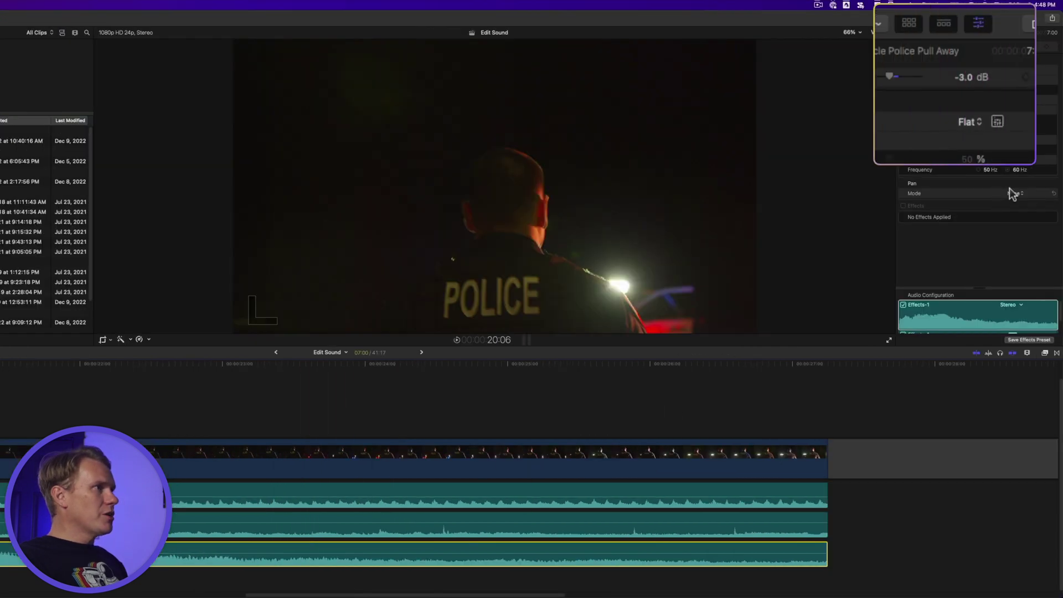
Set Motorcycle Police Pull Away's pan mode to Basic Surround, expand the inspector, and add a starting pan keyframe.
{"action": "left_click", "coordinate": [980, 24]}
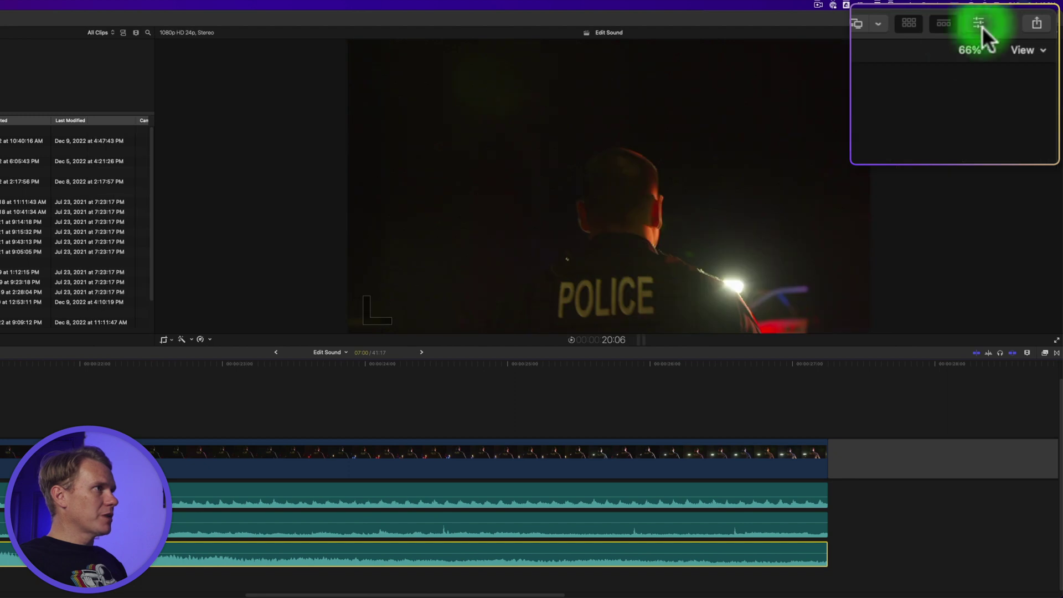
{"action": "left_click", "coordinate": [979, 25]}
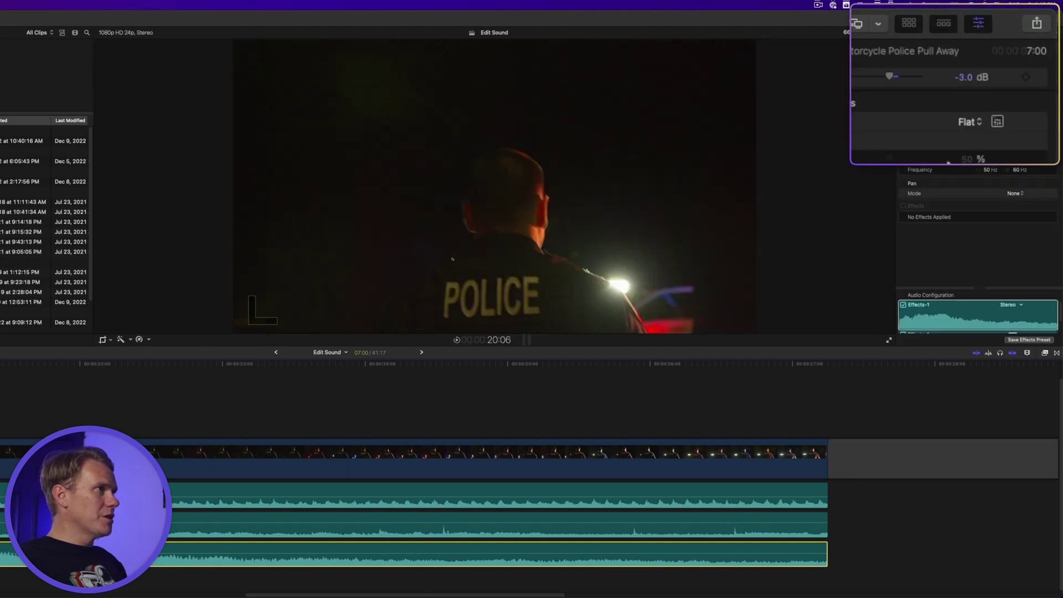
{"action": "left_click", "coordinate": [1015, 193]}
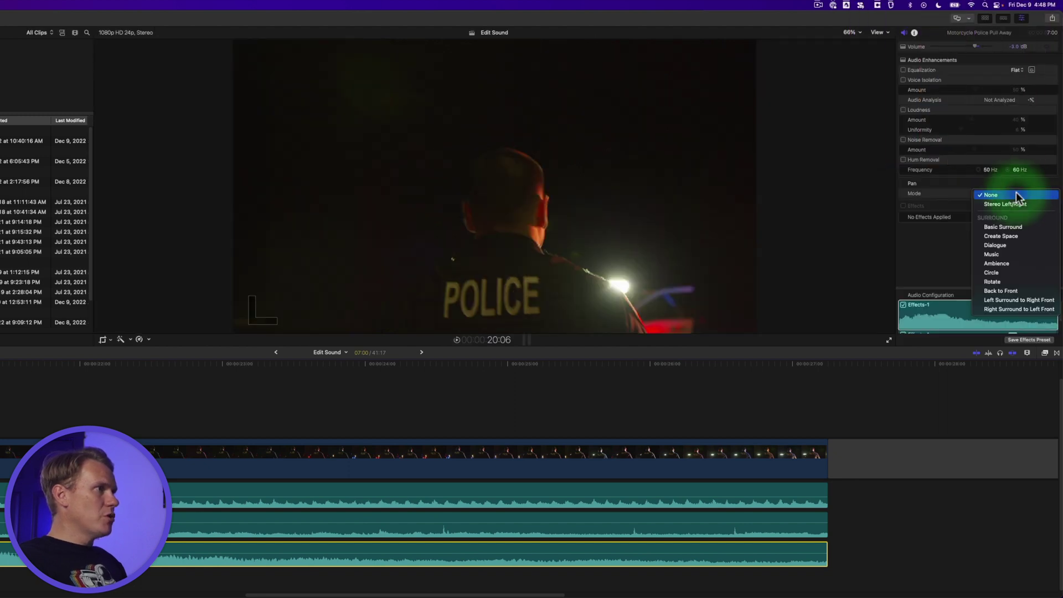
{"action": "left_click", "coordinate": [1008, 228]}
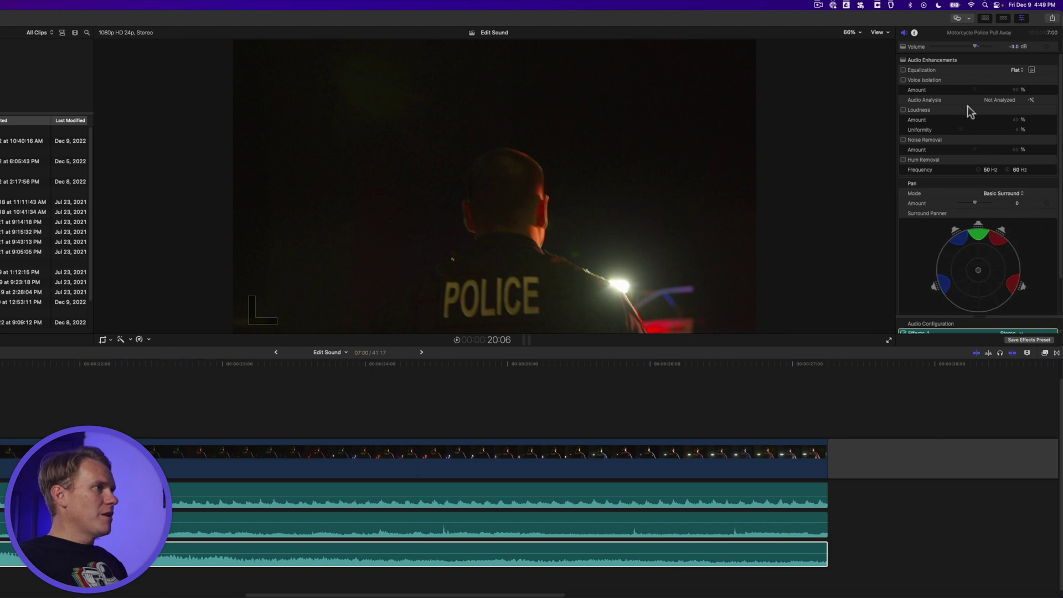
{"action": "double_click", "coordinate": [947, 33]}
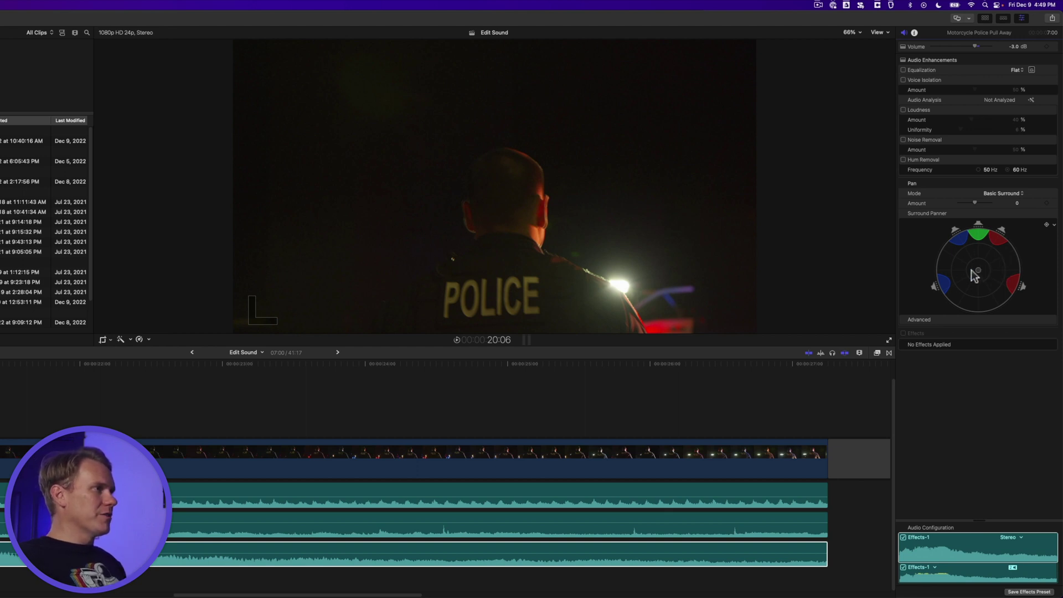
{"action": "left_click", "coordinate": [1046, 225]}
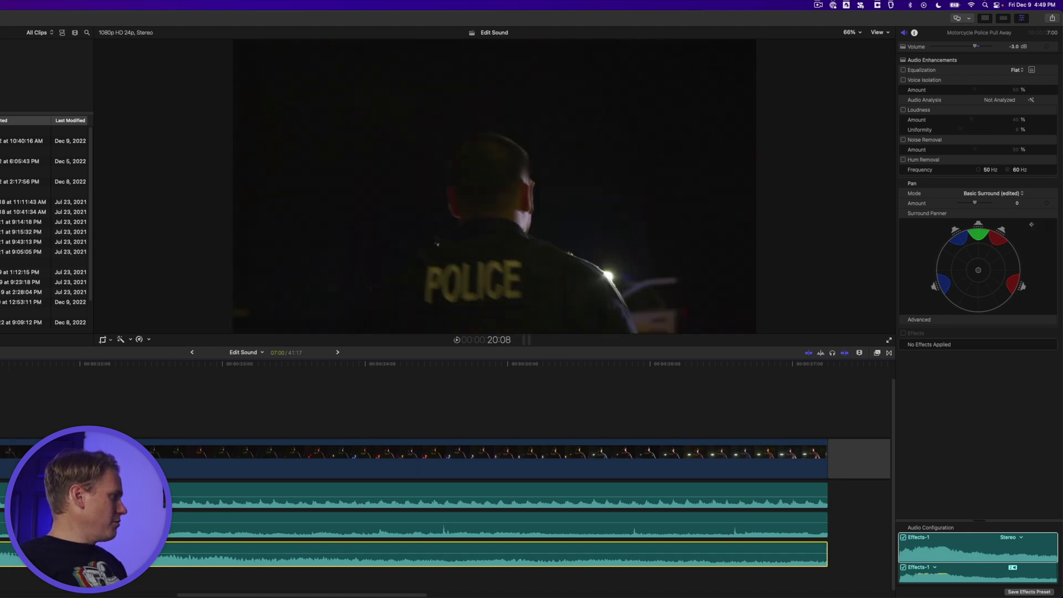
Keyframe the surround pan front-right at 22:20, back-right at 24:13, and further around near the clip's end.
{"action": "left_click", "coordinate": [201, 379]}
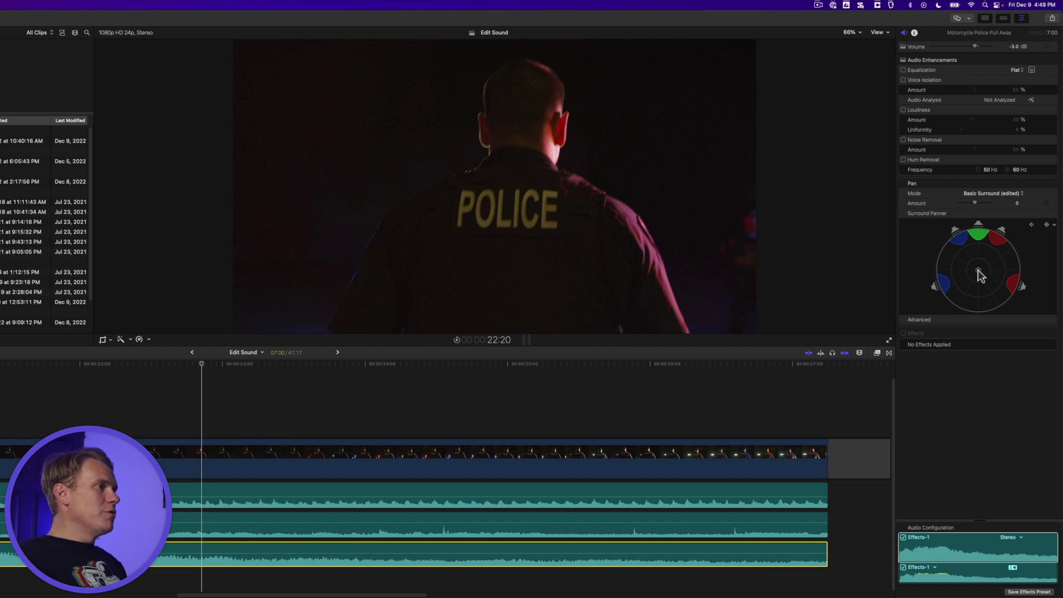
{"action": "left_click_drag", "start_coordinate": [979, 275], "coordinate": [998, 252]}
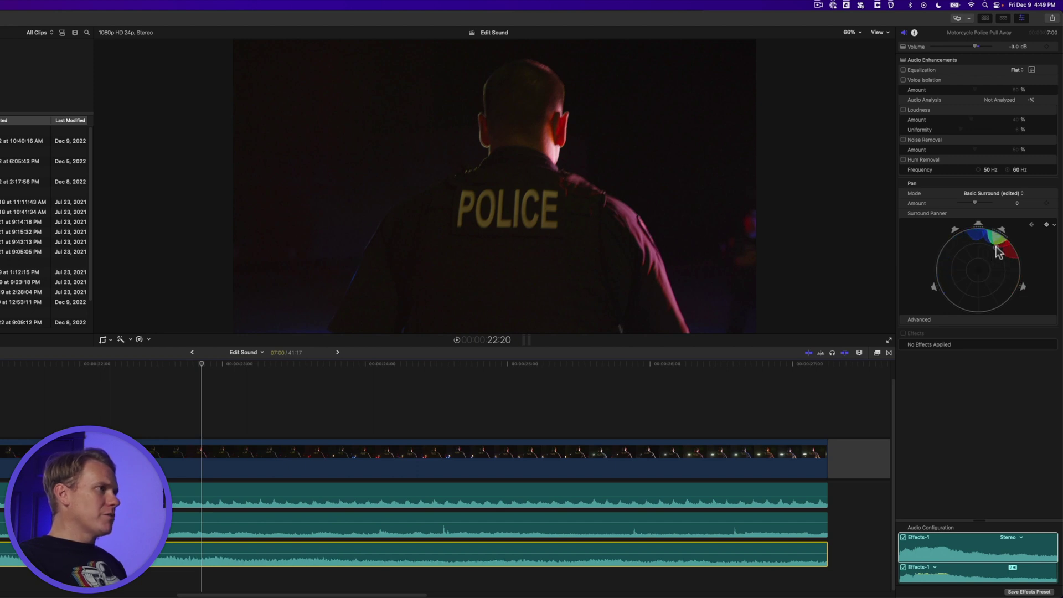
{"action": "left_click_drag", "start_coordinate": [407, 363], "coordinate": [446, 368]}
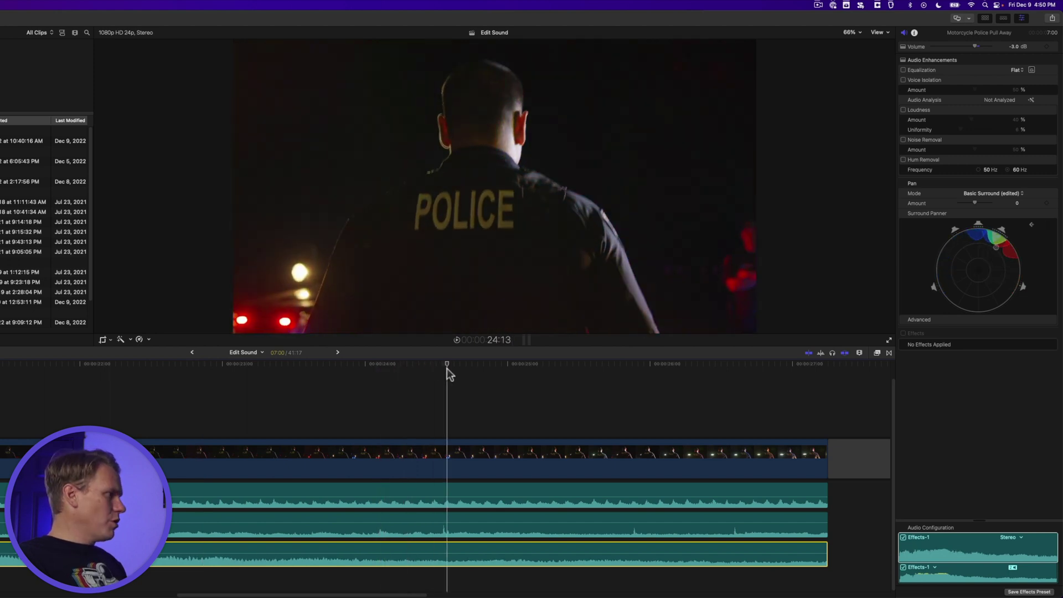
{"action": "left_click_drag", "start_coordinate": [998, 252], "coordinate": [1006, 291]}
{"action": "left_click_drag", "start_coordinate": [498, 363], "coordinate": [826, 357]}
{"action": "key", "text": "Left"}
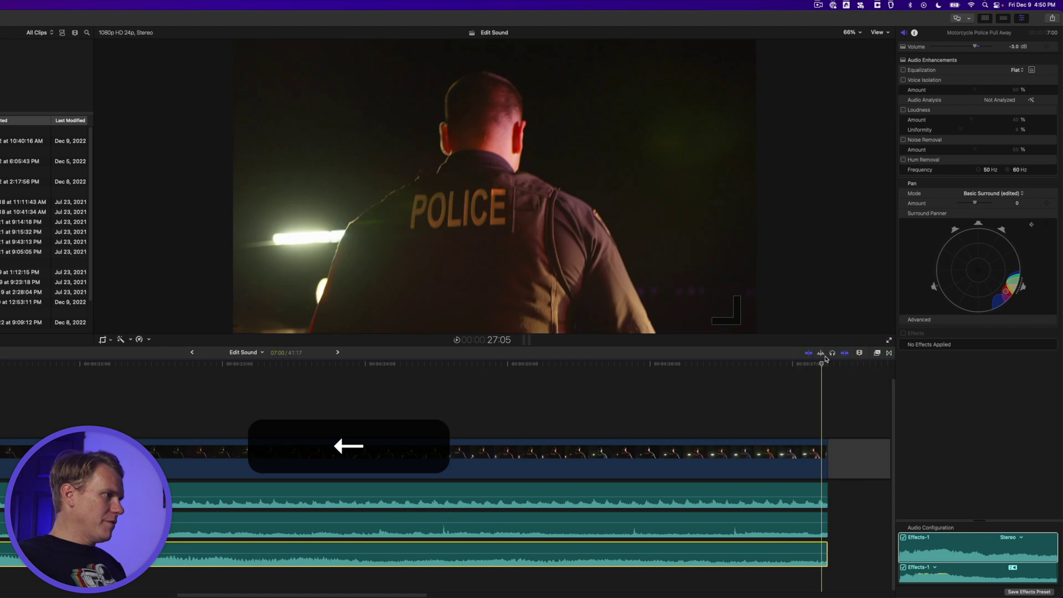
{"action": "left_click_drag", "start_coordinate": [1006, 297], "coordinate": [958, 298]}
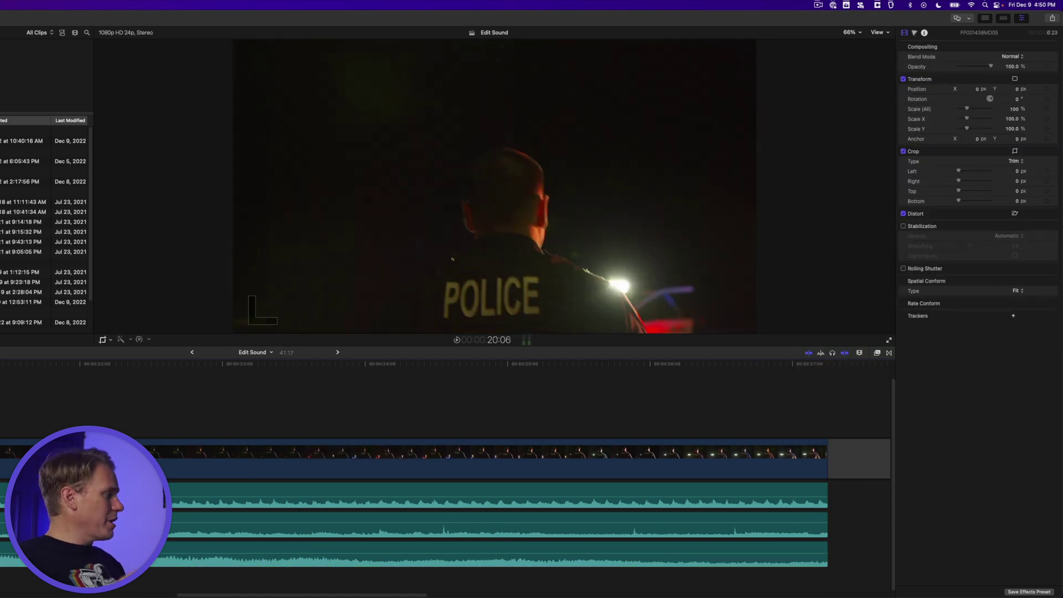
Play back the surround pan sweep and show the clip's audio animation lane.
{"action": "key", "text": "space"}
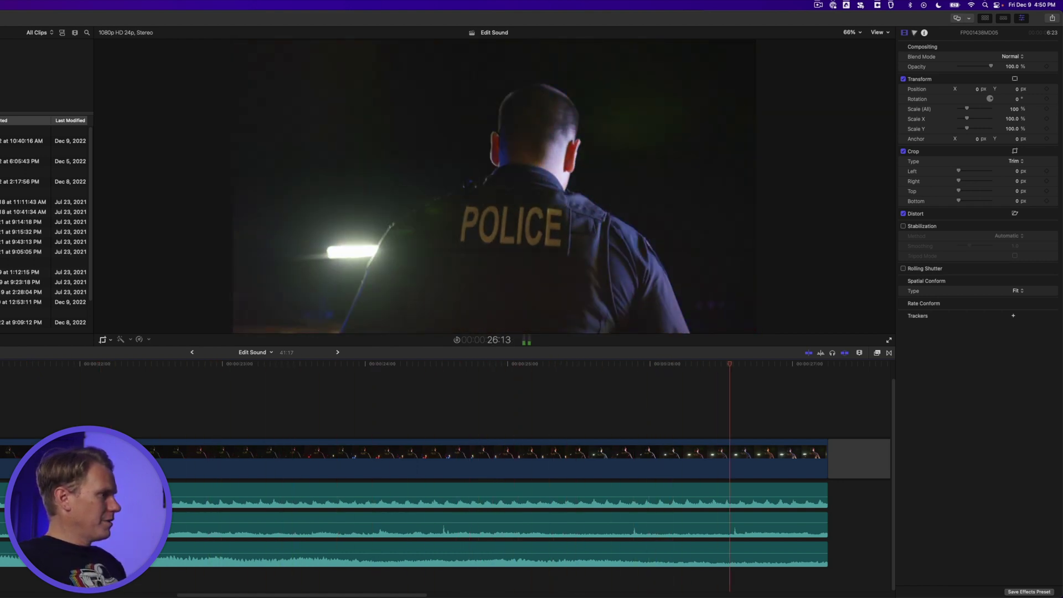
{"action": "key", "text": "space"}
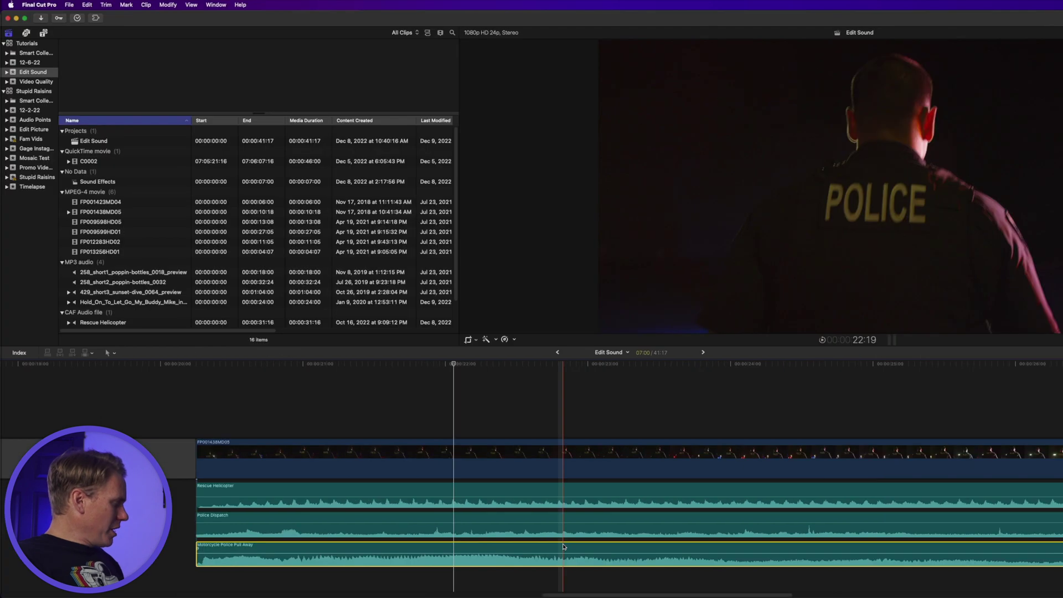
{"action": "key", "text": "ctrl+a"}
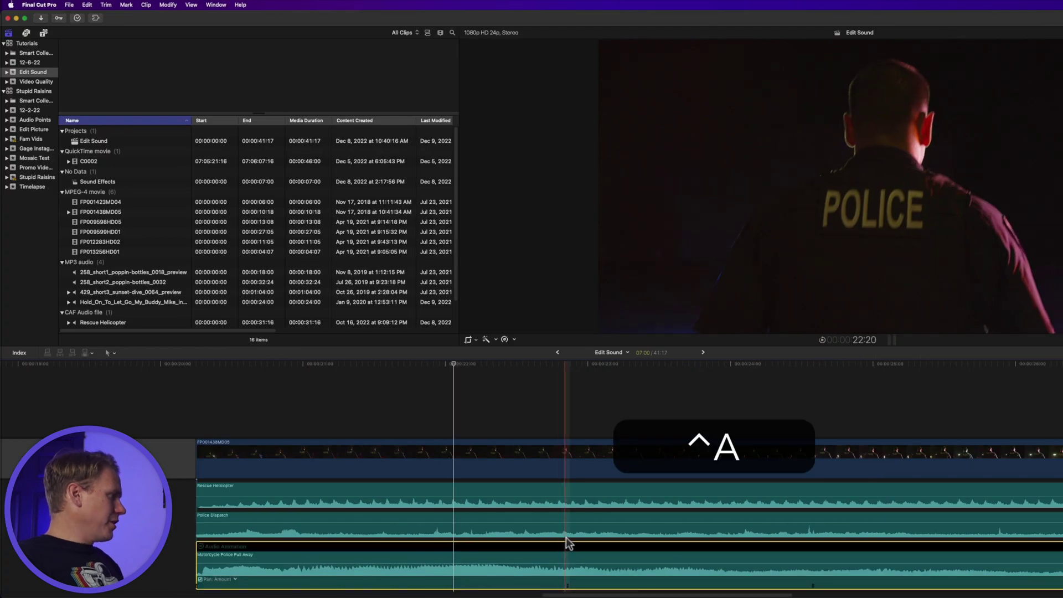
Show the motorcycle clip's Pan Left/Right parameter and expand its curve lane.
{"action": "scroll", "coordinate": [573, 487], "scroll_direction": "down", "scroll_amount": 2}
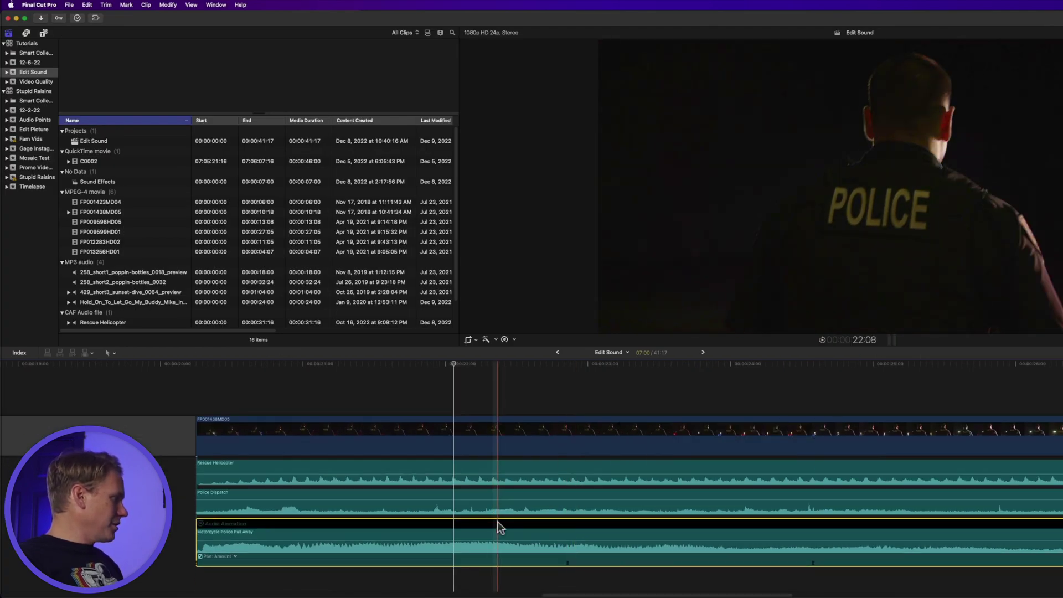
{"action": "left_click", "coordinate": [235, 556]}
{"action": "scroll", "coordinate": [273, 574], "scroll_direction": "down", "scroll_amount": 3}
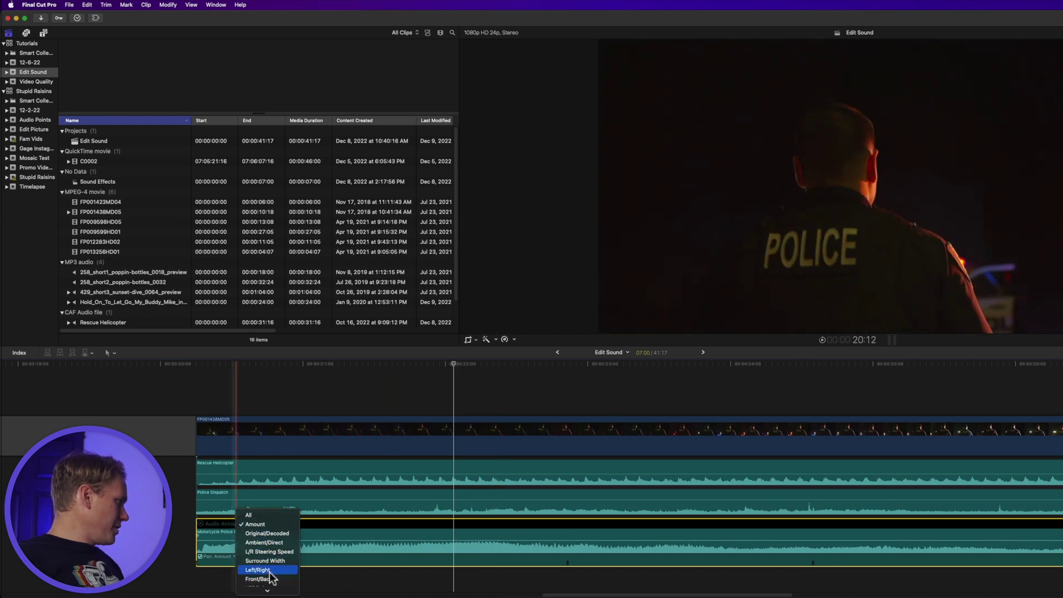
{"action": "left_click", "coordinate": [258, 569]}
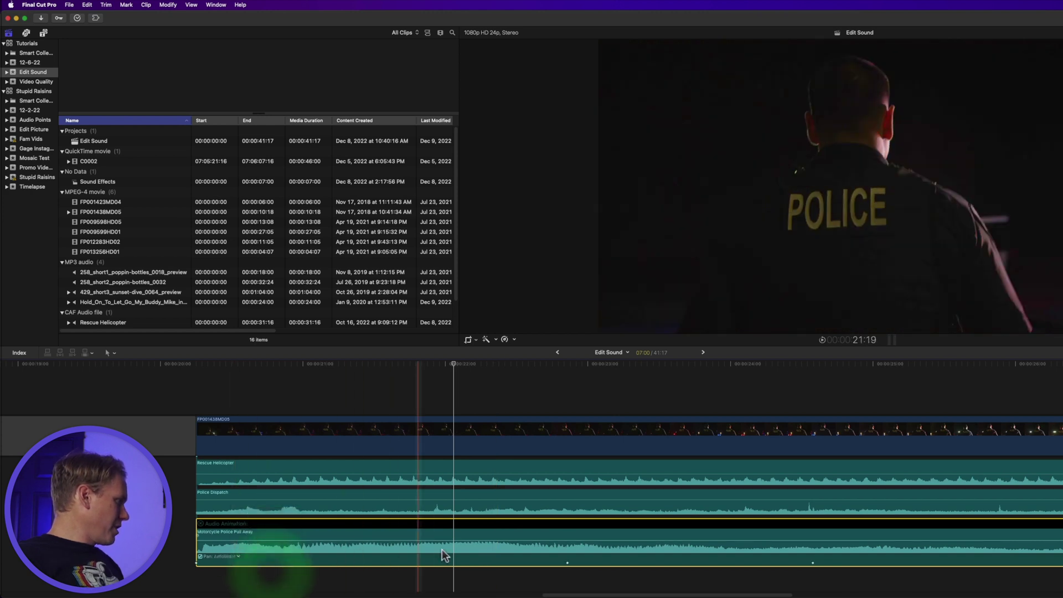
{"action": "double_click", "coordinate": [872, 555]}
{"action": "scroll", "coordinate": [874, 551], "scroll_direction": "down", "scroll_amount": 2}
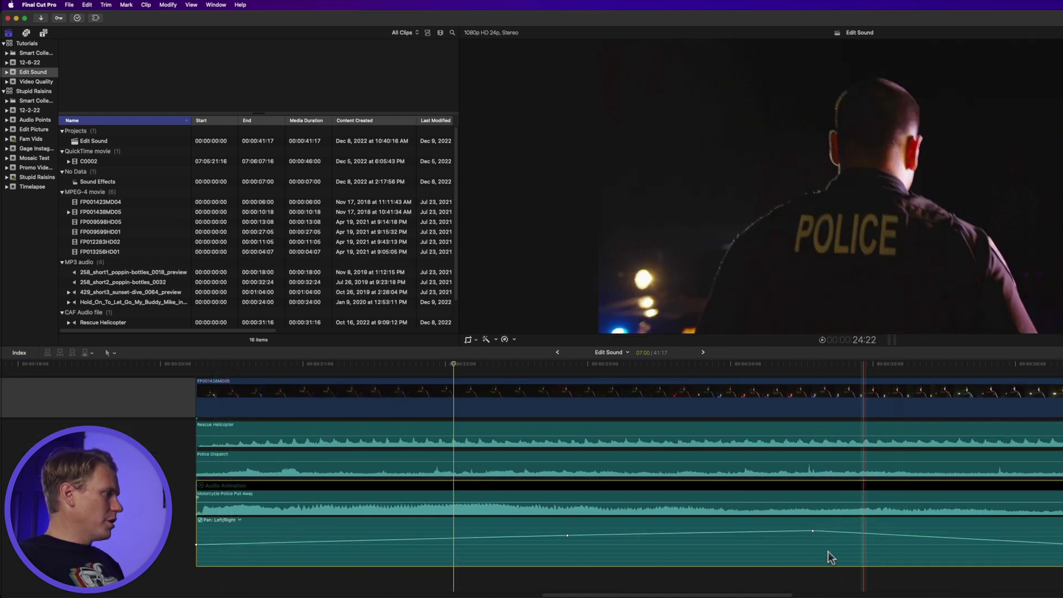
Add a pan keyframe, then shift a group of keyframes later and raise their values.
{"action": "left_click", "coordinate": [674, 534], "text": "alt"}
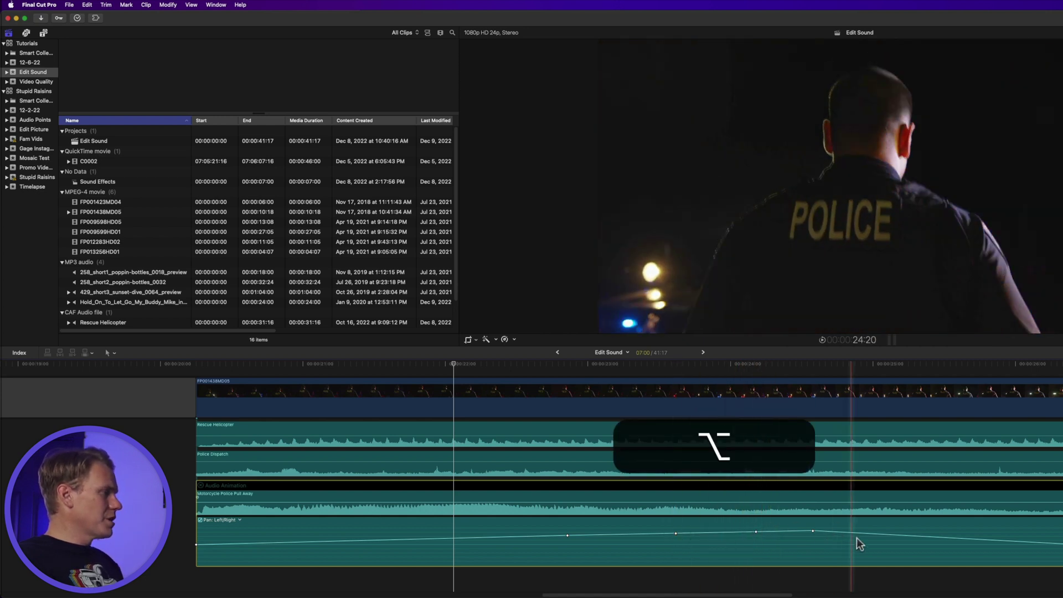
{"action": "left_click_drag", "start_coordinate": [846, 546], "coordinate": [533, 543]}
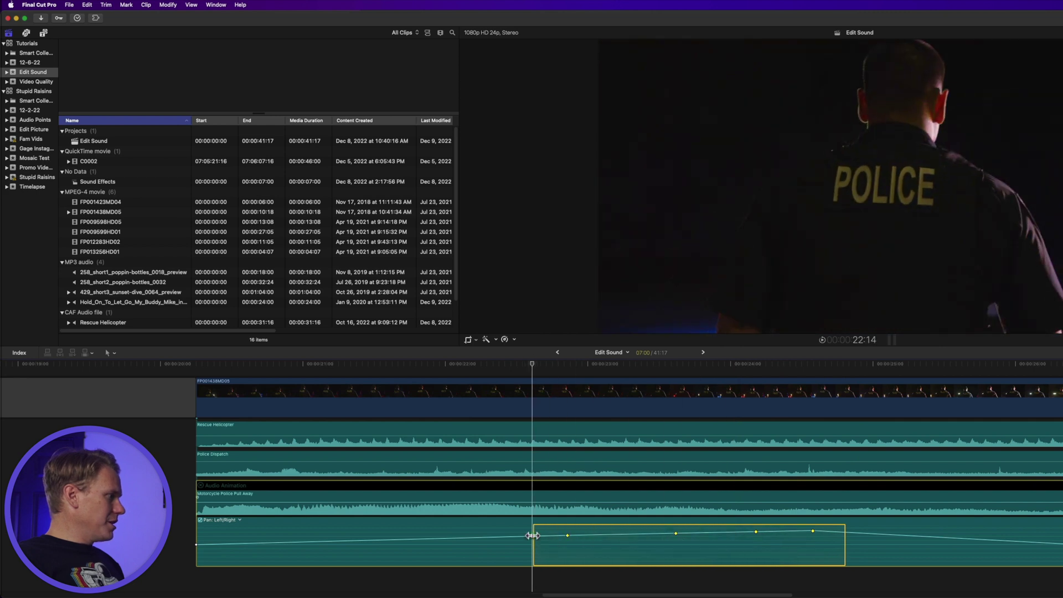
{"action": "left_click", "coordinate": [567, 536]}
{"action": "mouse_move", "coordinate": [567, 535]}
{"action": "left_mouse_down"}
{"action": "mouse_move", "coordinate": [545, 537]}
{"action": "mouse_move", "coordinate": [701, 537]}
{"action": "mouse_move", "coordinate": [586, 536]}
{"action": "left_mouse_up"}
{"action": "mouse_move", "coordinate": [694, 535]}
{"action": "left_mouse_down"}
{"action": "mouse_move", "coordinate": [696, 554]}
{"action": "mouse_move", "coordinate": [696, 533]}
{"action": "left_mouse_up"}
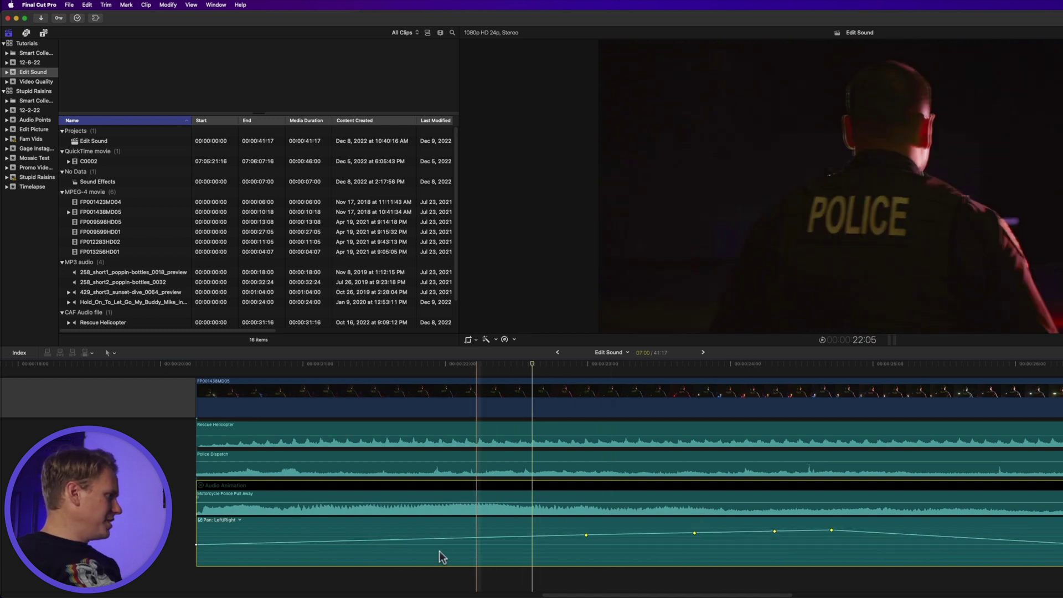
Lower the peak Left/Right pan keyframe slightly.
{"action": "left_click", "coordinate": [197, 545]}
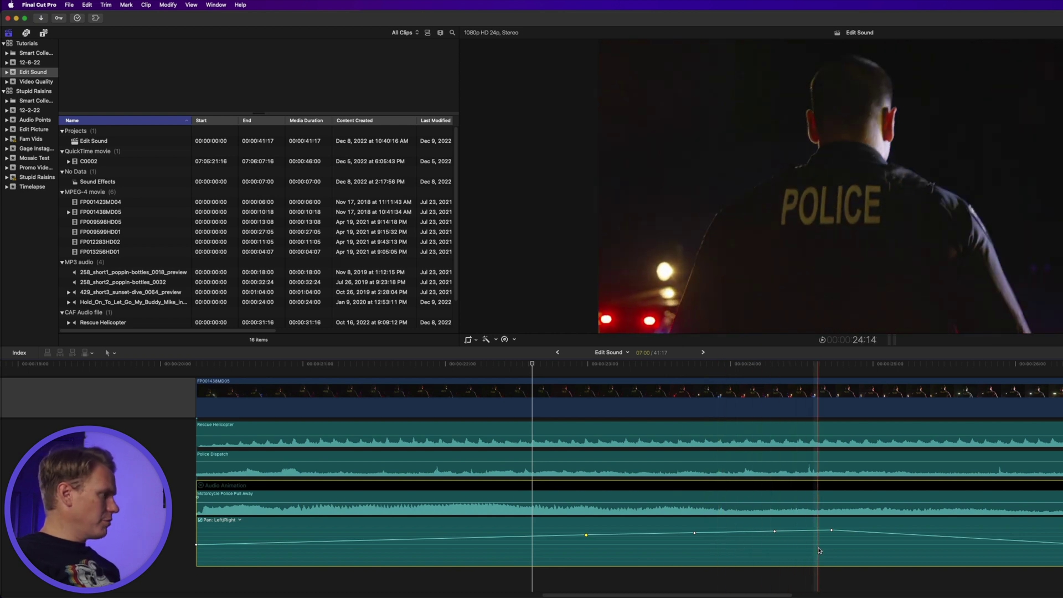
{"action": "key", "text": "alt"}
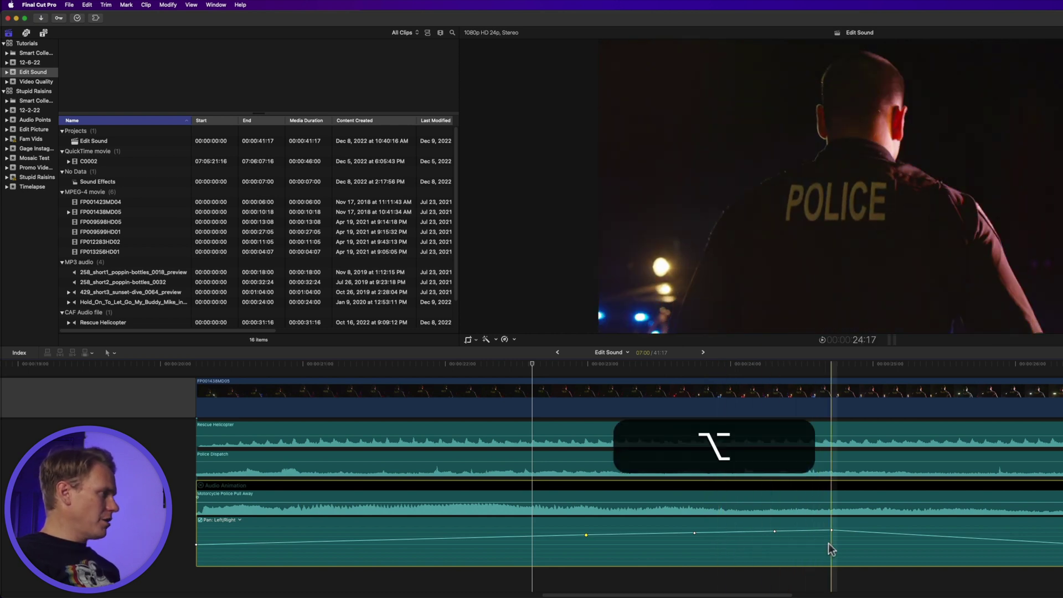
{"action": "left_click_drag", "start_coordinate": [831, 533], "coordinate": [833, 540]}
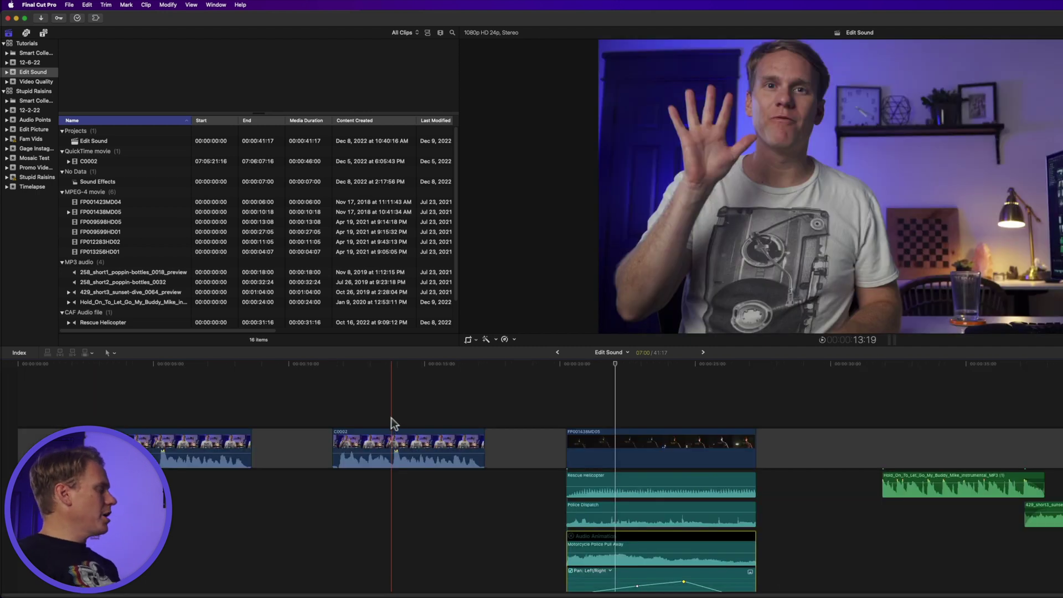
Select the second C0002 dialogue clip and zoom the timeline in on it.
{"action": "left_click", "coordinate": [390, 443]}
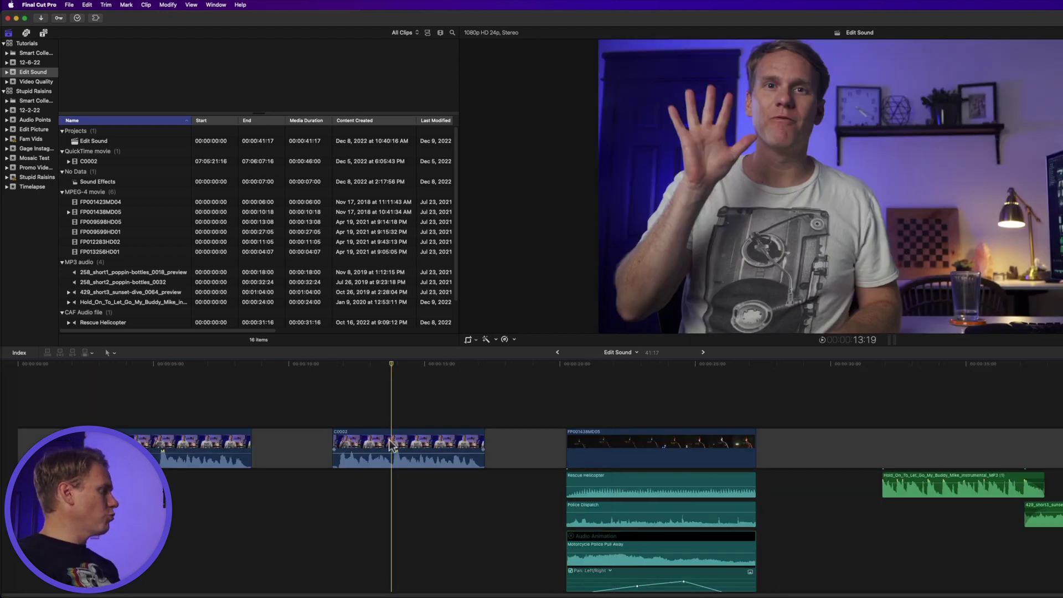
{"action": "left_click", "coordinate": [390, 443]}
{"action": "key", "text": "z"}
{"action": "left_click_drag", "start_coordinate": [309, 397], "coordinate": [526, 488]}
{"action": "key", "text": "a"}
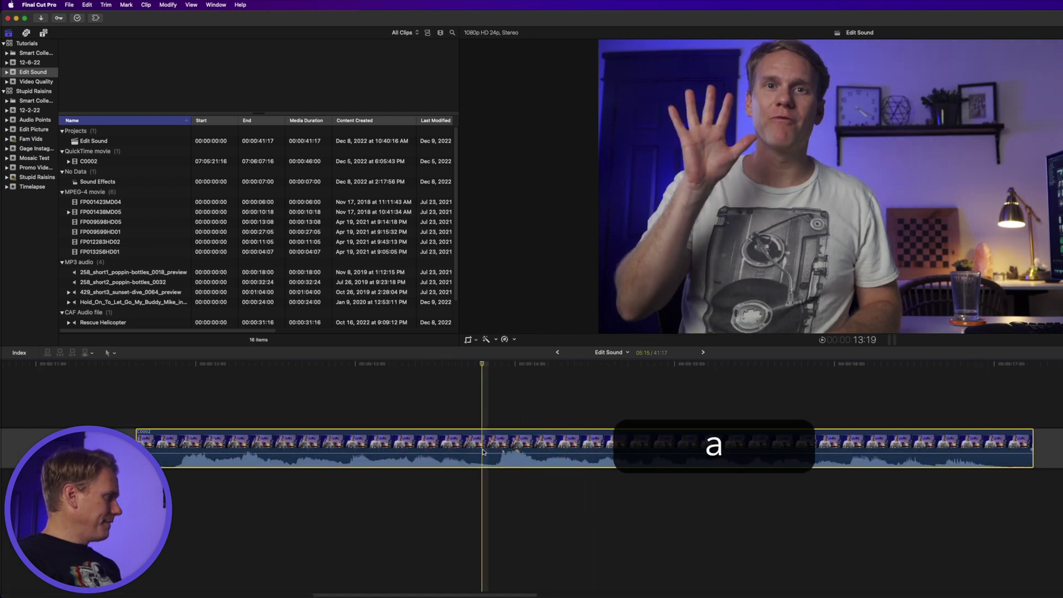
Range-select C0002's volume keyframes and copy them from the Edit menu.
{"action": "key", "text": "r"}
{"action": "left_click_drag", "start_coordinate": [483, 454], "coordinate": [547, 447]}
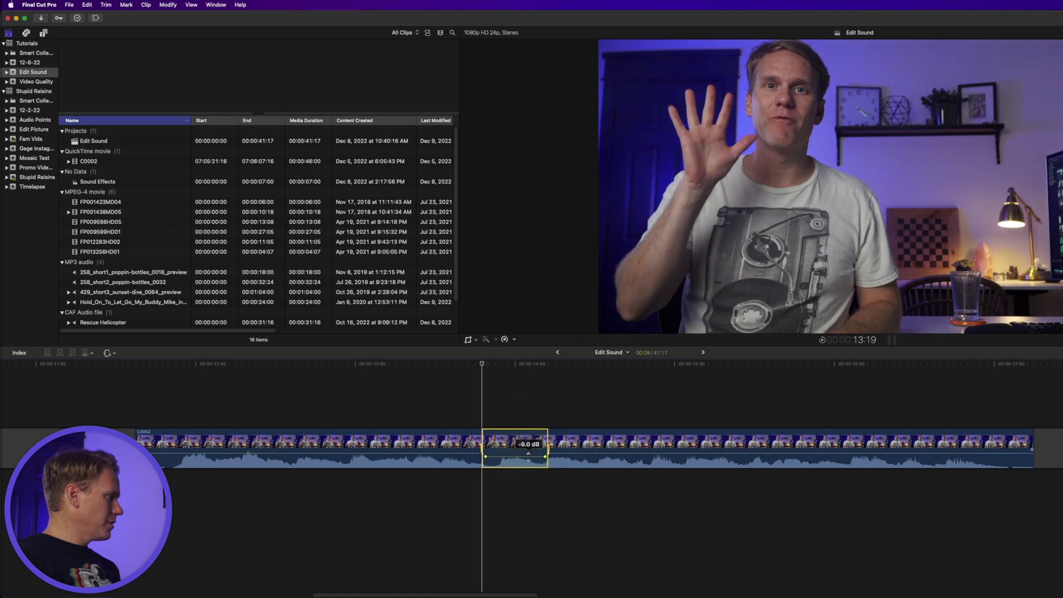
{"action": "left_click", "coordinate": [529, 450]}
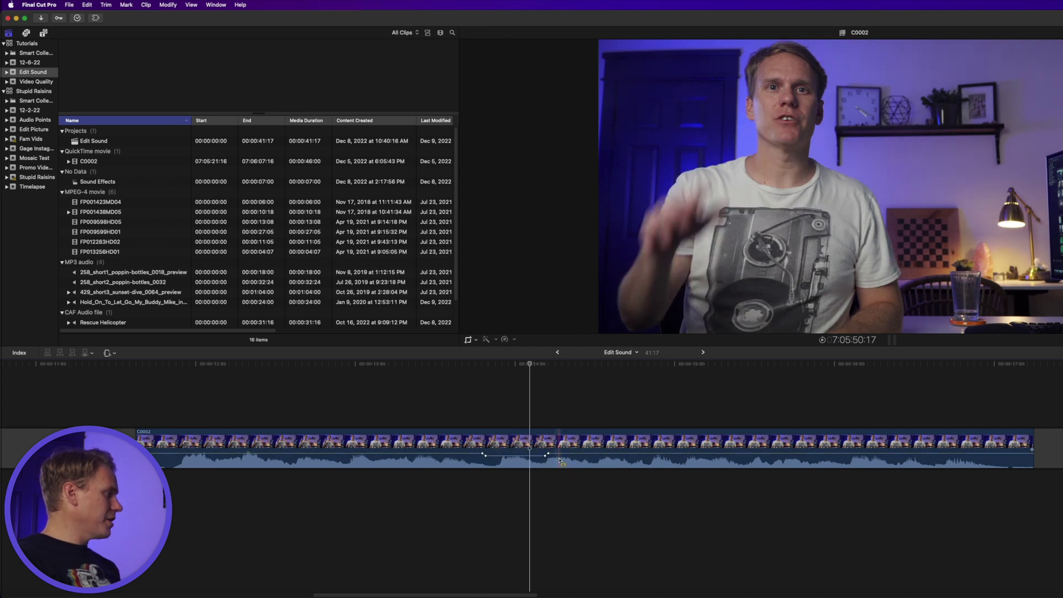
{"action": "key", "text": "a"}
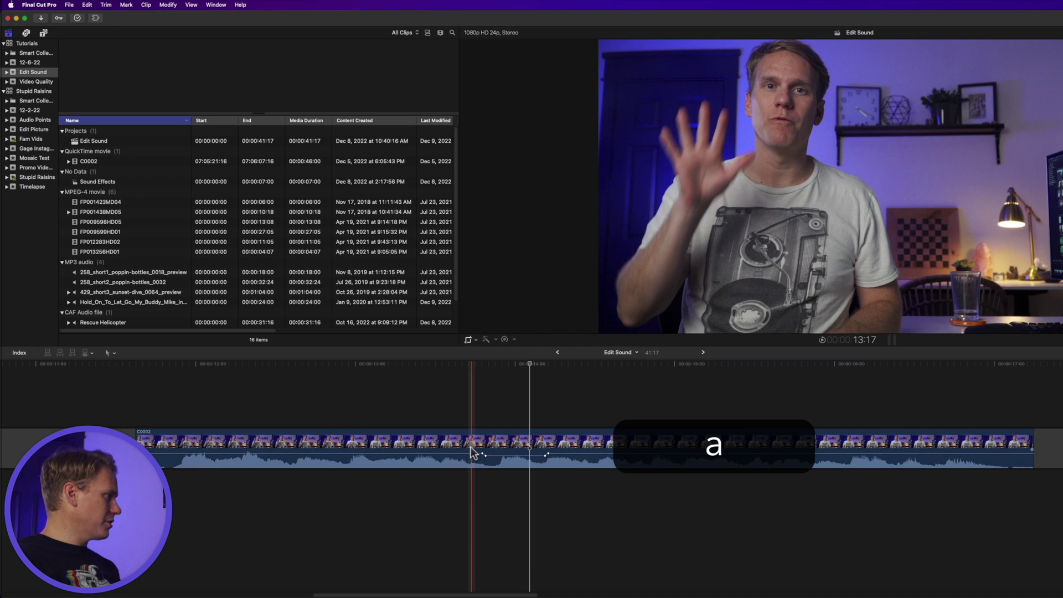
{"action": "key", "text": "r"}
{"action": "left_click_drag", "start_coordinate": [471, 446], "coordinate": [562, 456]}
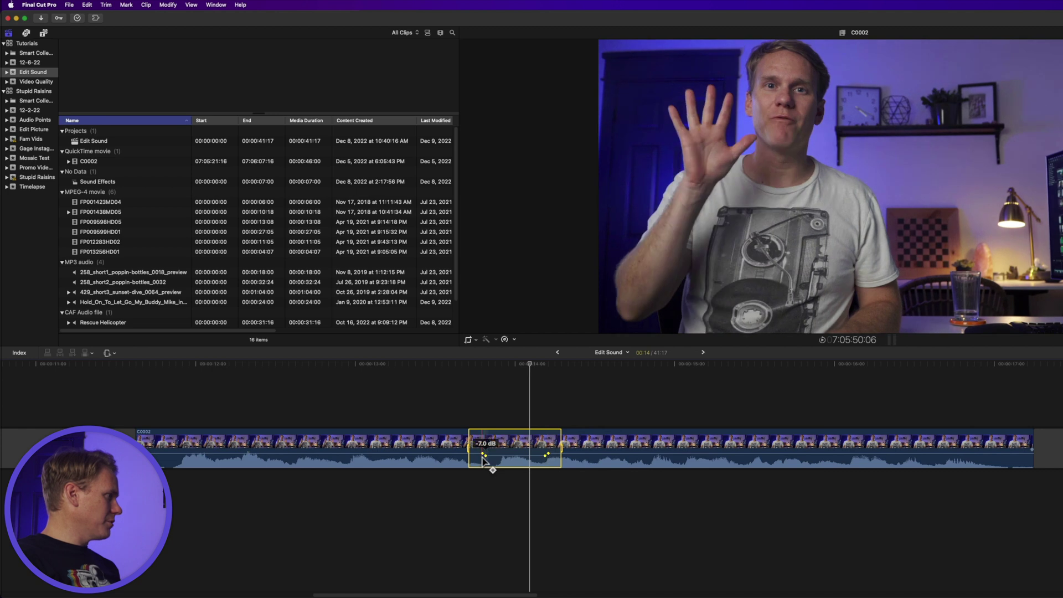
{"action": "left_click", "coordinate": [87, 5]}
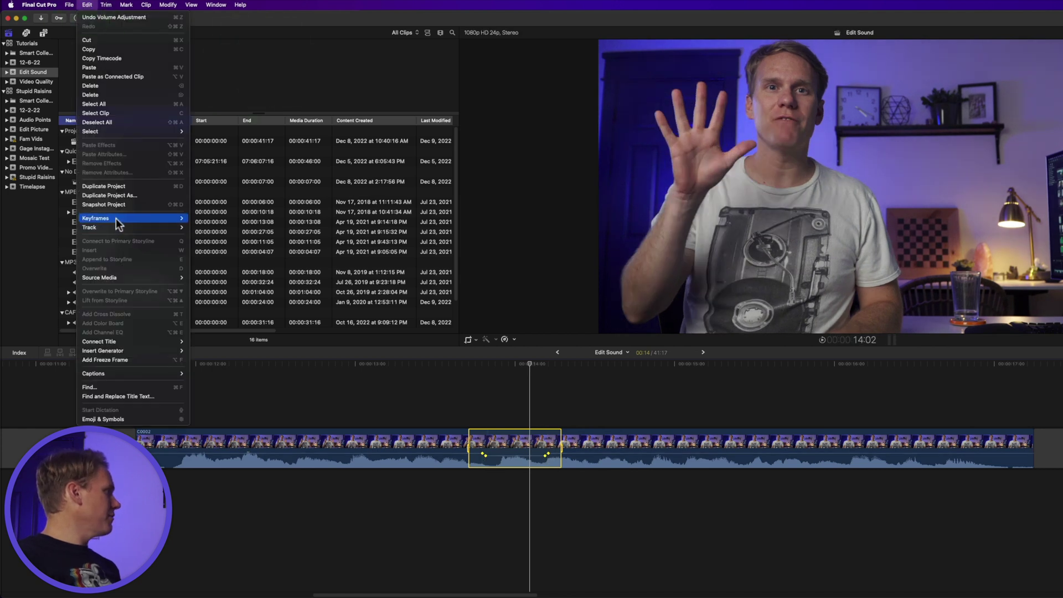
{"action": "mouse_move", "coordinate": [128, 217]}
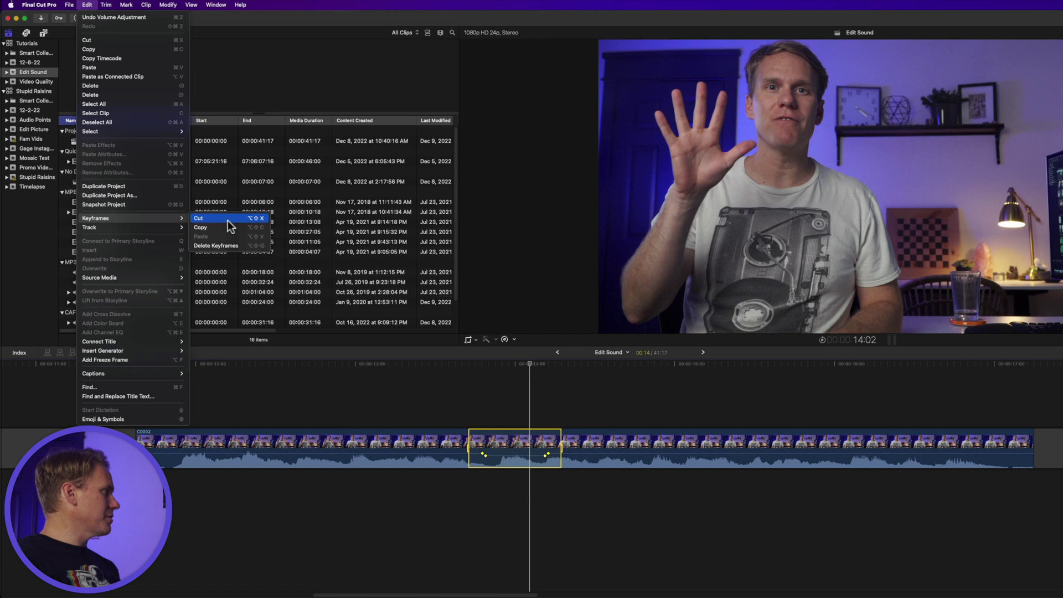
Fit the project, paste the volume keyframes onto the first C0002 clip, and zoom in.
{"action": "key", "text": "shift+z"}
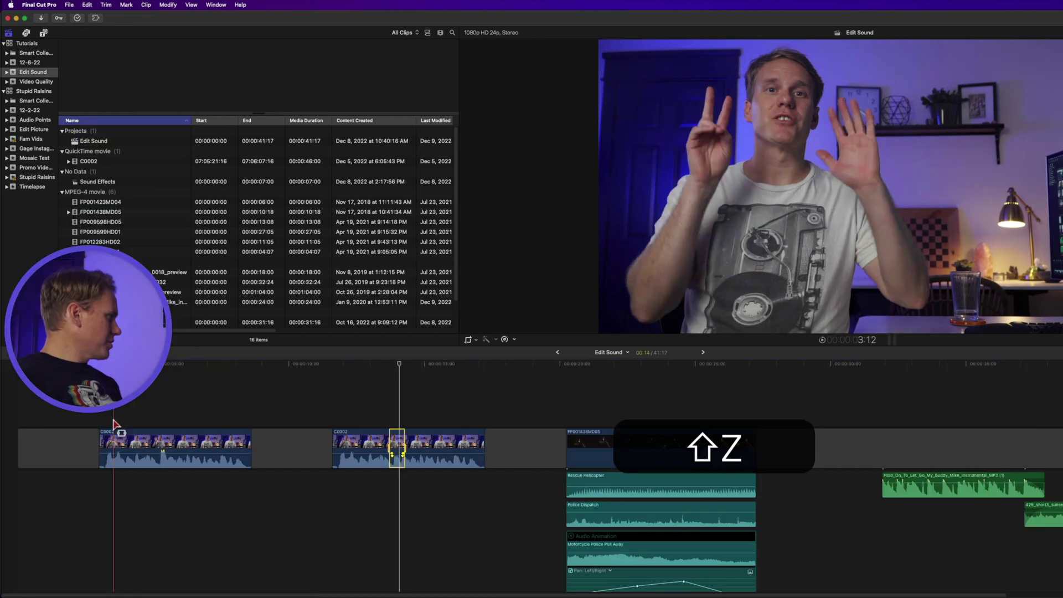
{"action": "key", "text": "a"}
{"action": "left_click", "coordinate": [159, 420]}
{"action": "left_click", "coordinate": [160, 442]}
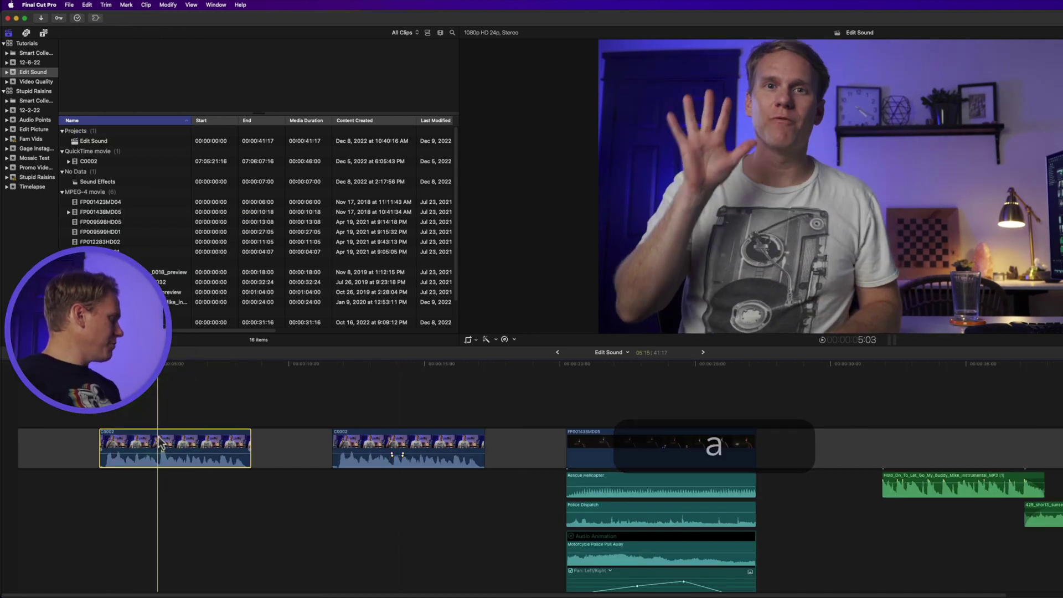
{"action": "left_click", "coordinate": [84, 7]}
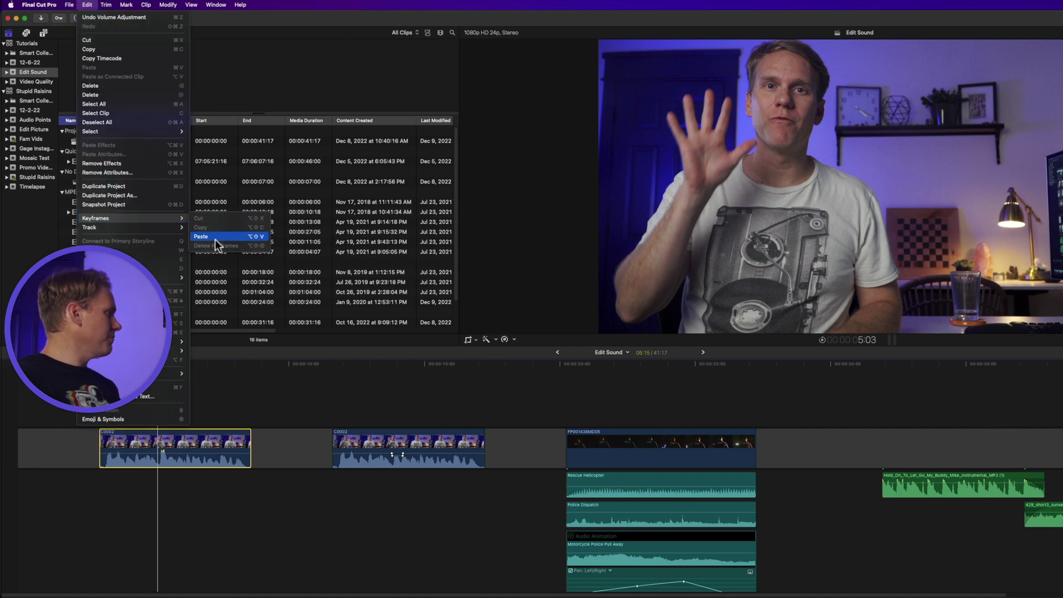
{"action": "left_click", "coordinate": [214, 239]}
{"action": "key", "text": "z"}
{"action": "left_click", "coordinate": [294, 475]}
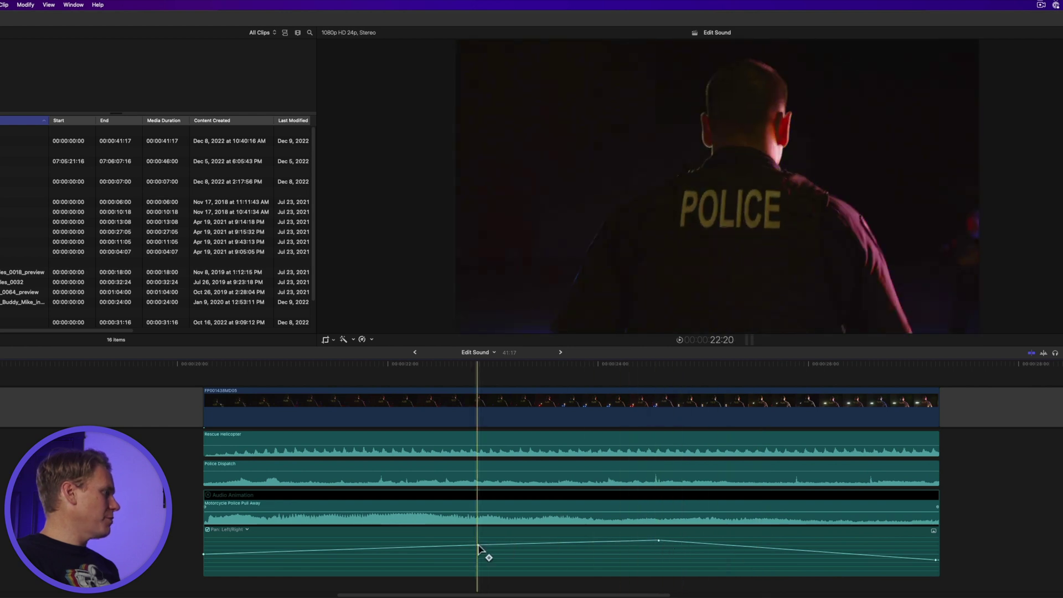
Copy the Motorcycle Police Pull Away clip's pan keyframes with ⌥⇧C.
{"action": "left_click", "coordinate": [371, 441]}
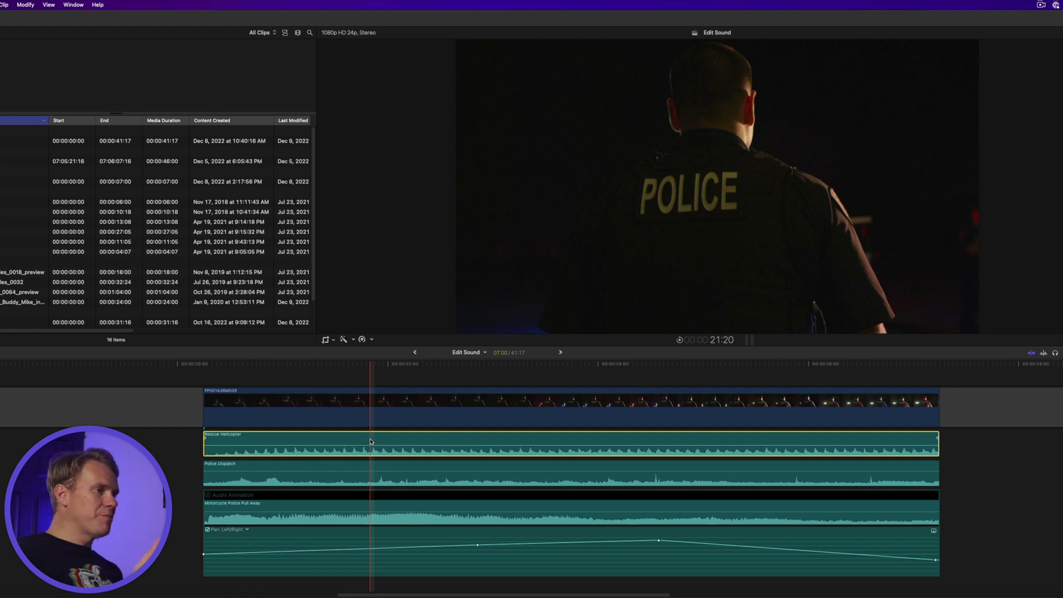
{"action": "left_click", "coordinate": [225, 560]}
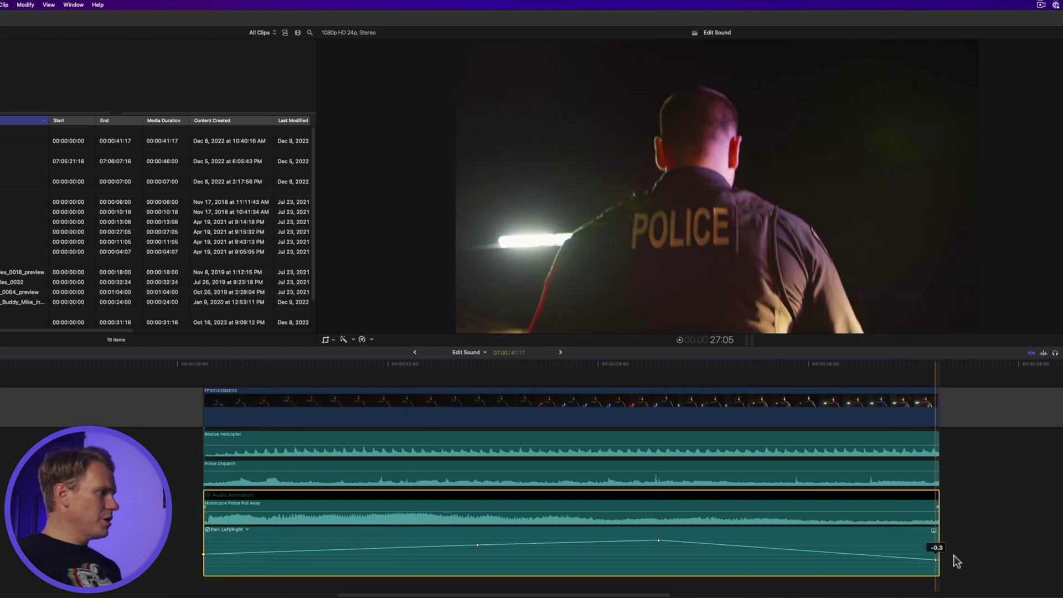
{"action": "key", "text": "shift"}
{"action": "left_click", "coordinate": [936, 562], "text": "shift"}
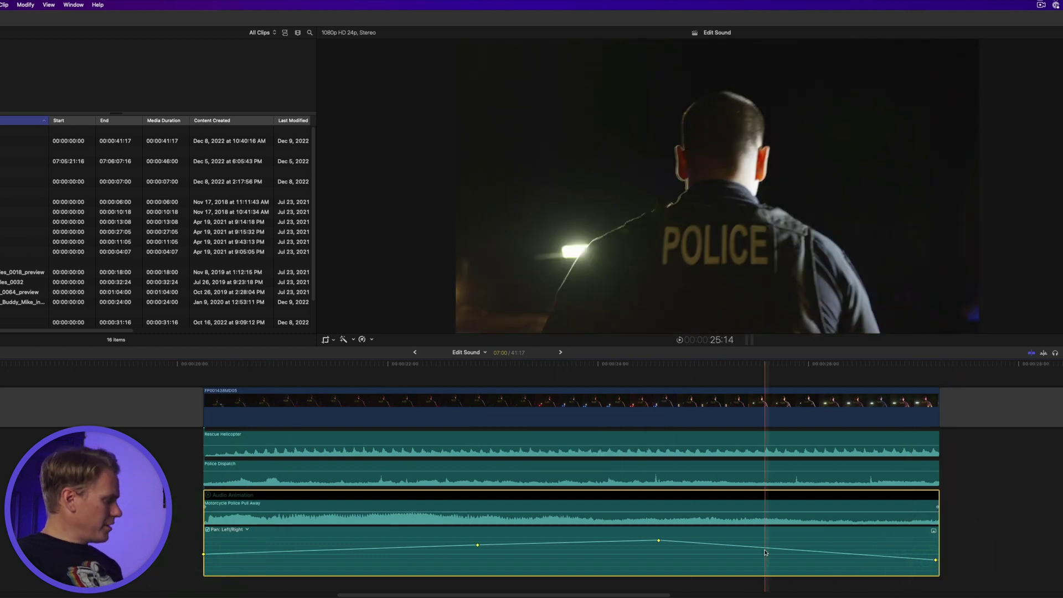
{"action": "key", "text": "shift"}
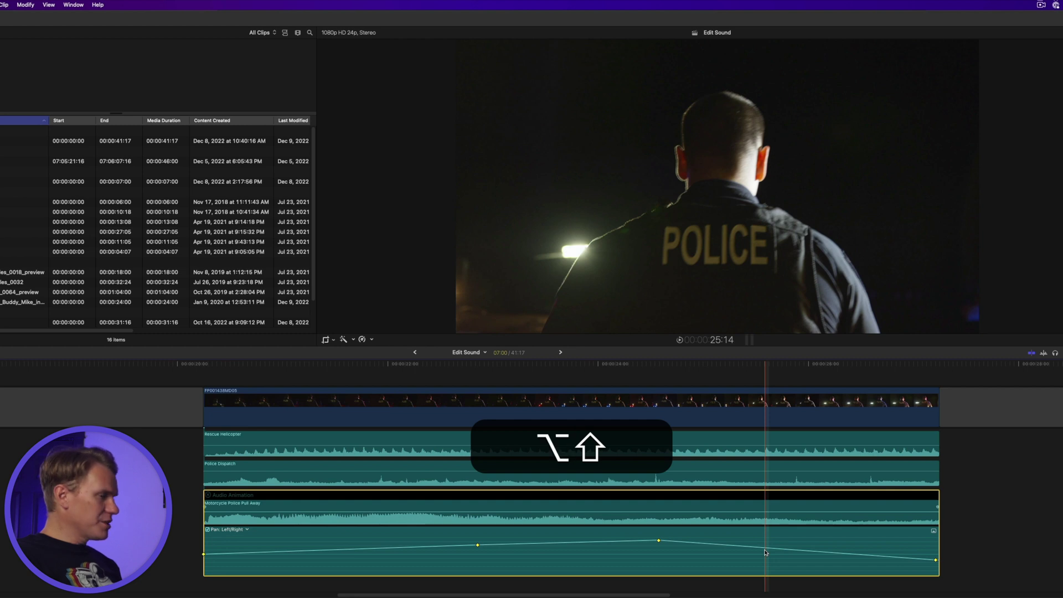
{"action": "key", "text": "alt+shift+c"}
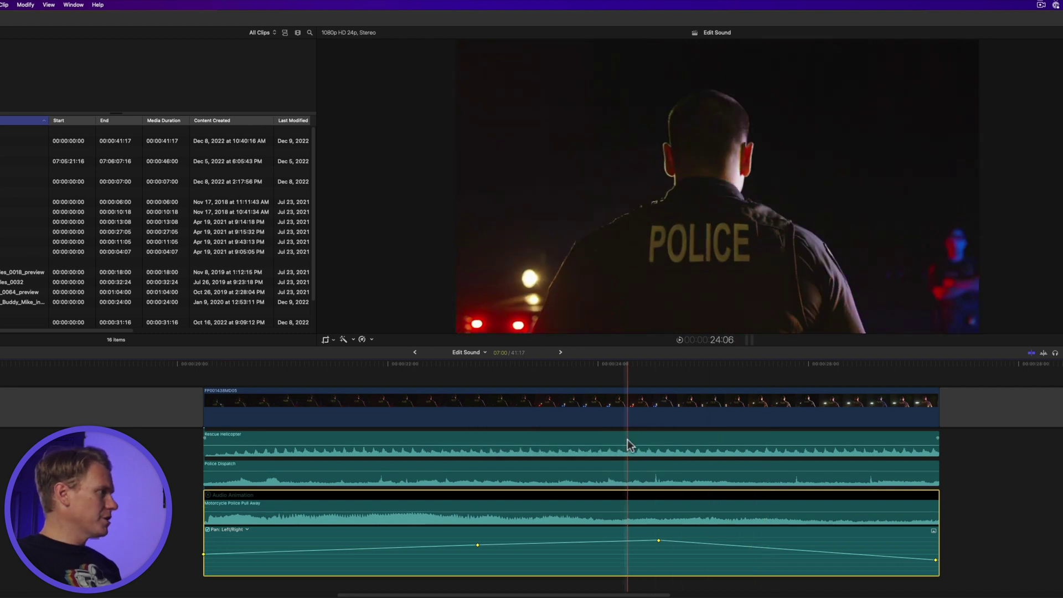
Set Rescue Helicopter's Pan Mode to Basic Surround and show its Left/Right pan lane.
{"action": "left_click", "coordinate": [627, 439]}
{"action": "key", "text": "super+4"}
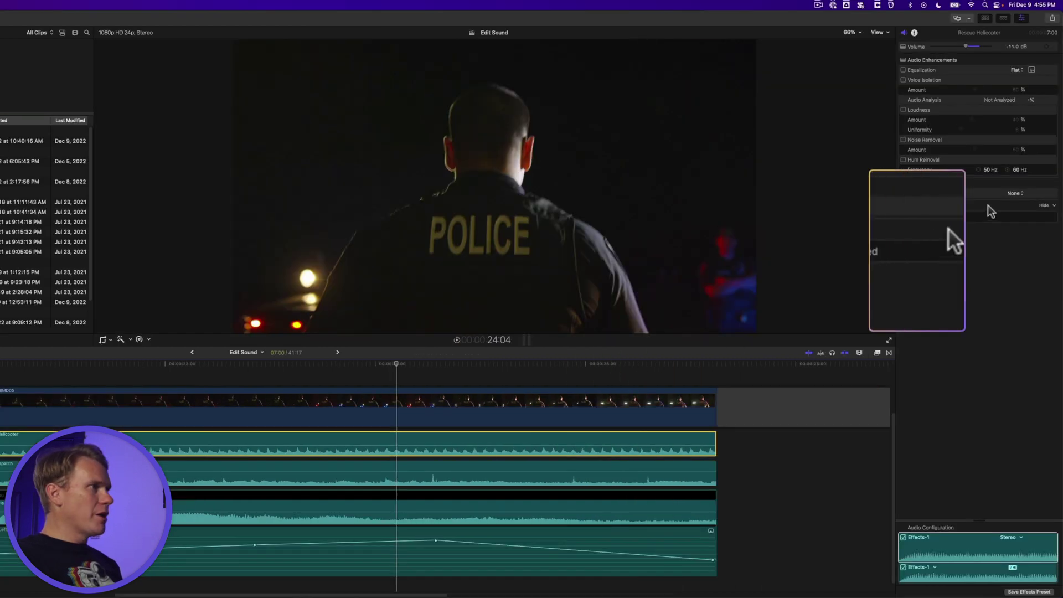
{"action": "left_click", "coordinate": [1004, 198]}
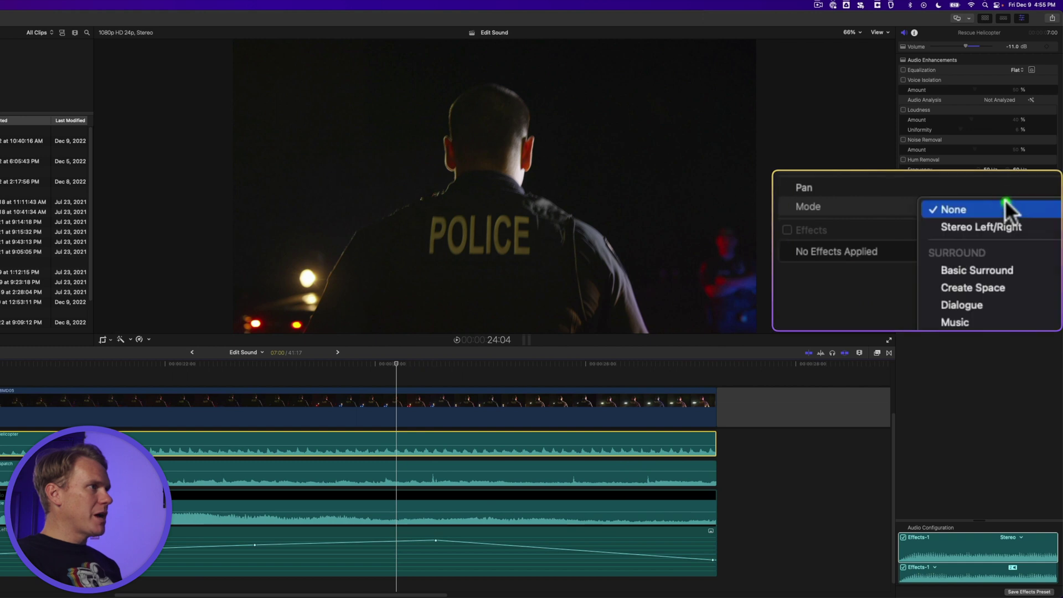
{"action": "left_click", "coordinate": [984, 269]}
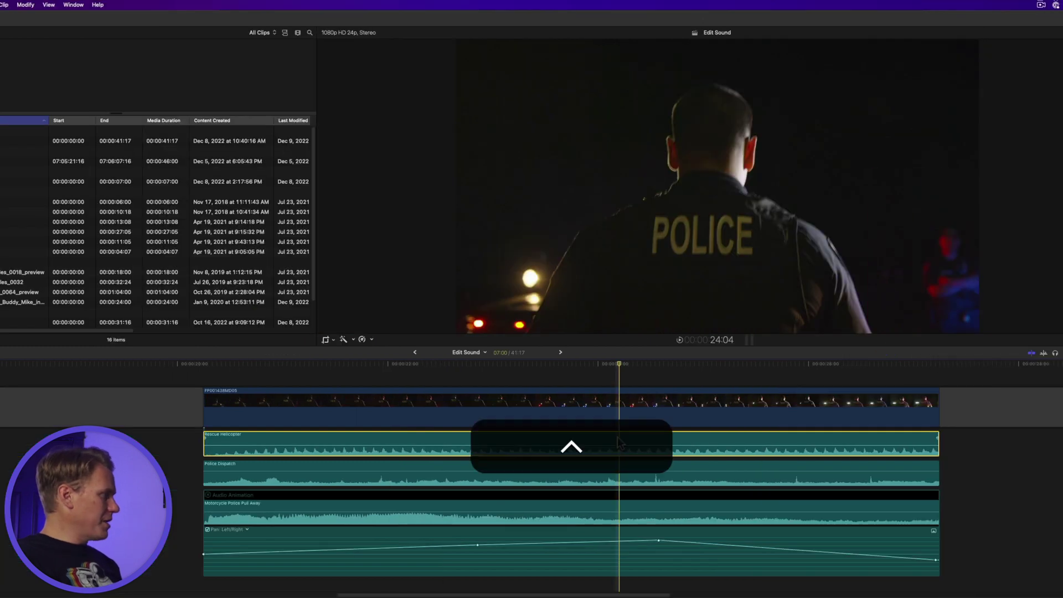
{"action": "key", "text": "ctrl+a"}
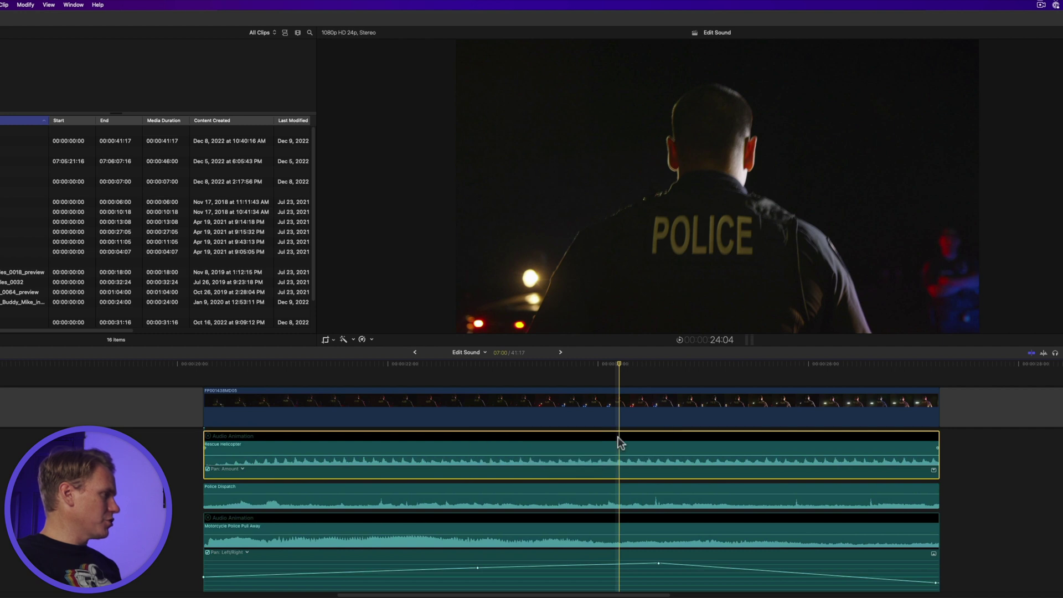
{"action": "left_click", "coordinate": [243, 469]}
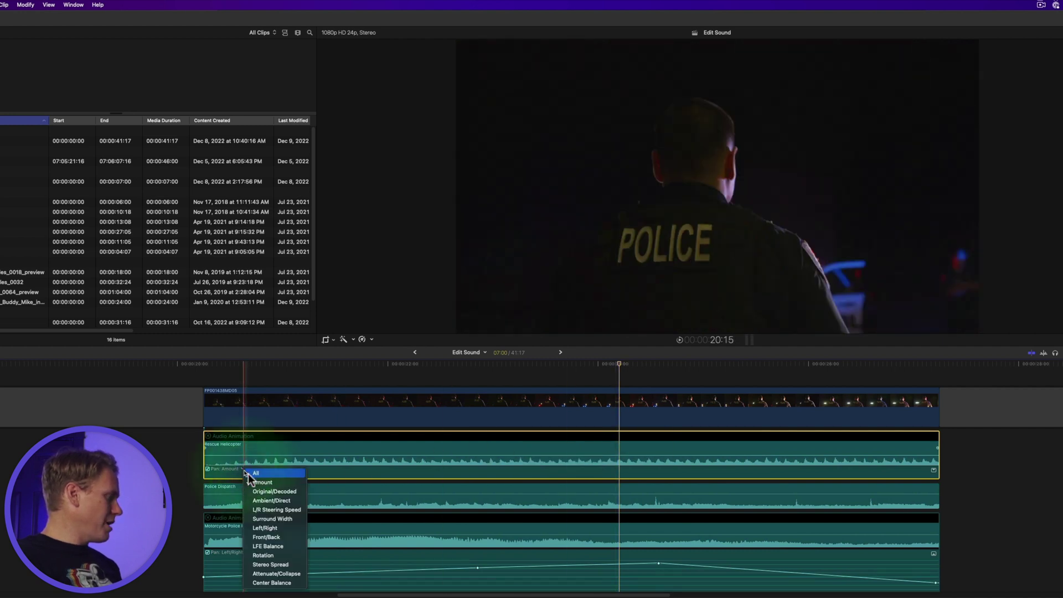
{"action": "left_click", "coordinate": [274, 526]}
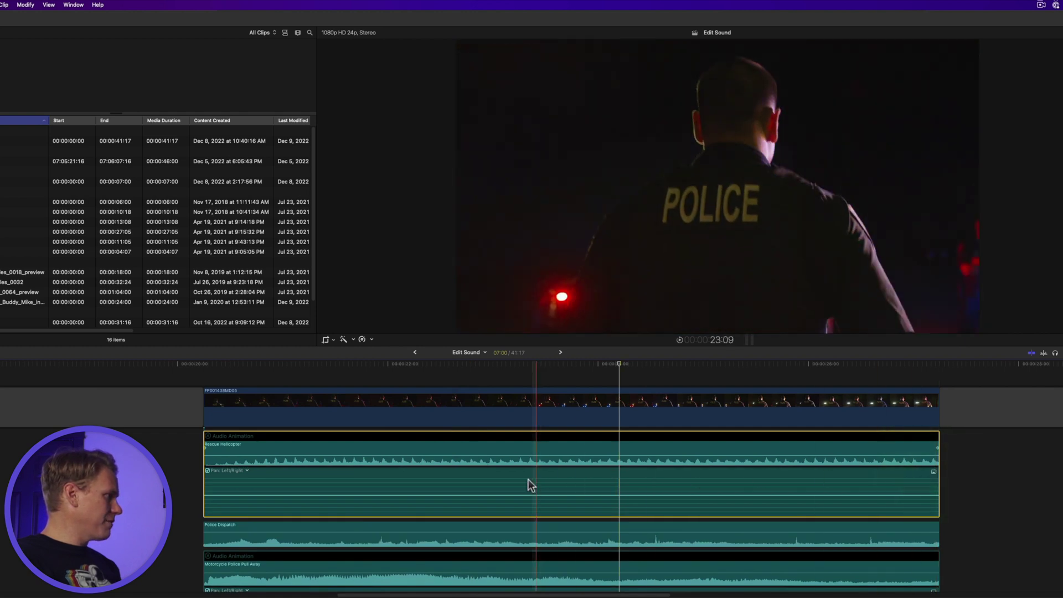
Paste the pan keyframes onto Rescue Helicopter with ⌥⇧V, then undo the paste.
{"action": "left_click", "coordinate": [371, 364]}
{"action": "key", "text": "super+z"}
{"action": "key", "text": "alt+shift+super+z"}
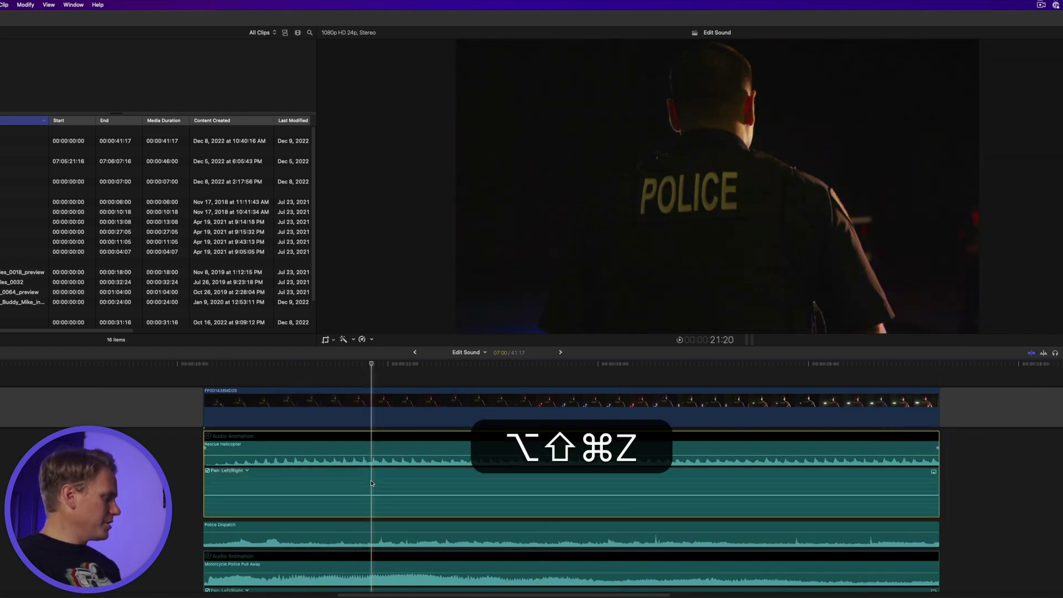
{"action": "key", "text": "alt+shift+v"}
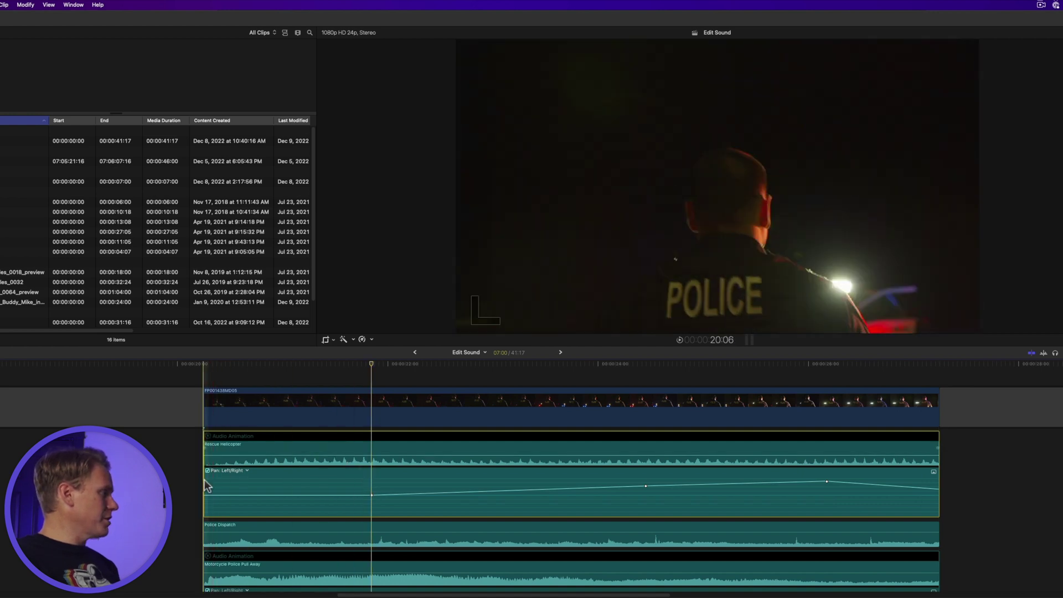
{"action": "key", "text": "super+z"}
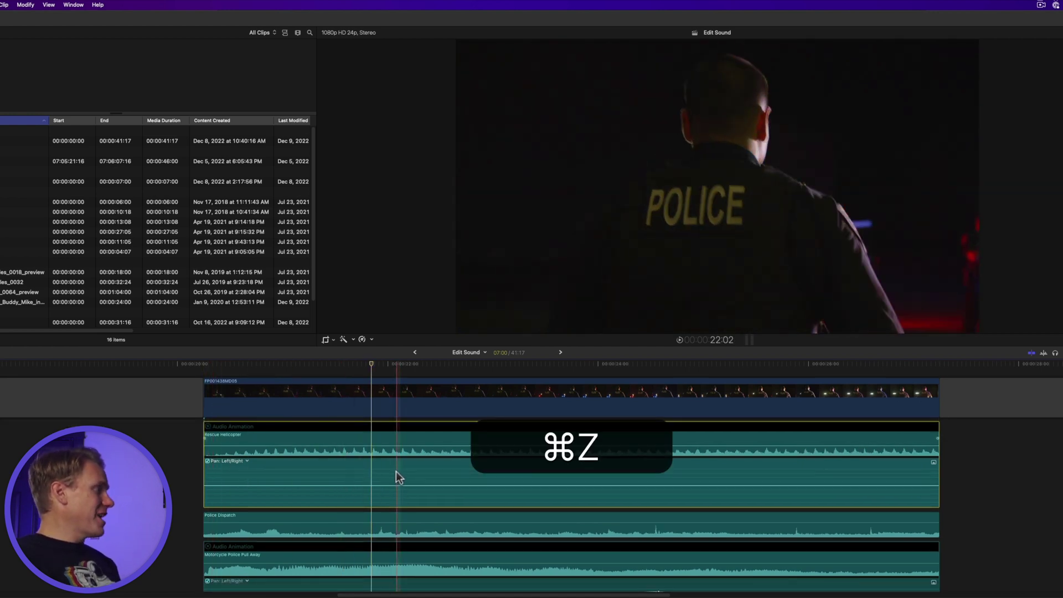
Copy the Motorcycle clip and paste its pan attributes, without Volume, onto Rescue Helicopter using Stretch to Fit.
{"action": "key", "text": "ctrl+a"}
{"action": "left_click", "coordinate": [468, 487]}
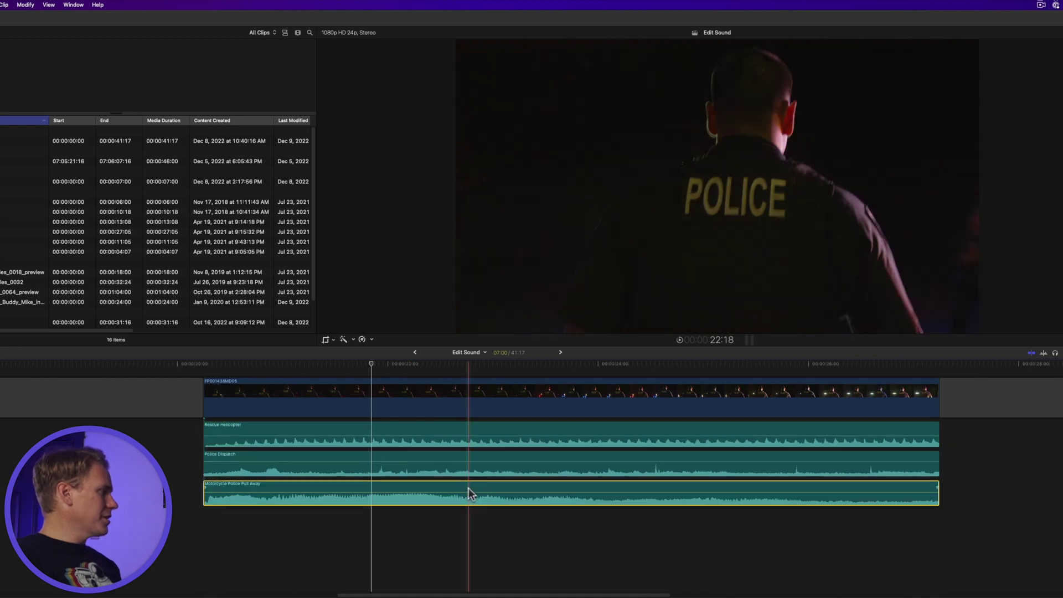
{"action": "key", "text": "super+c"}
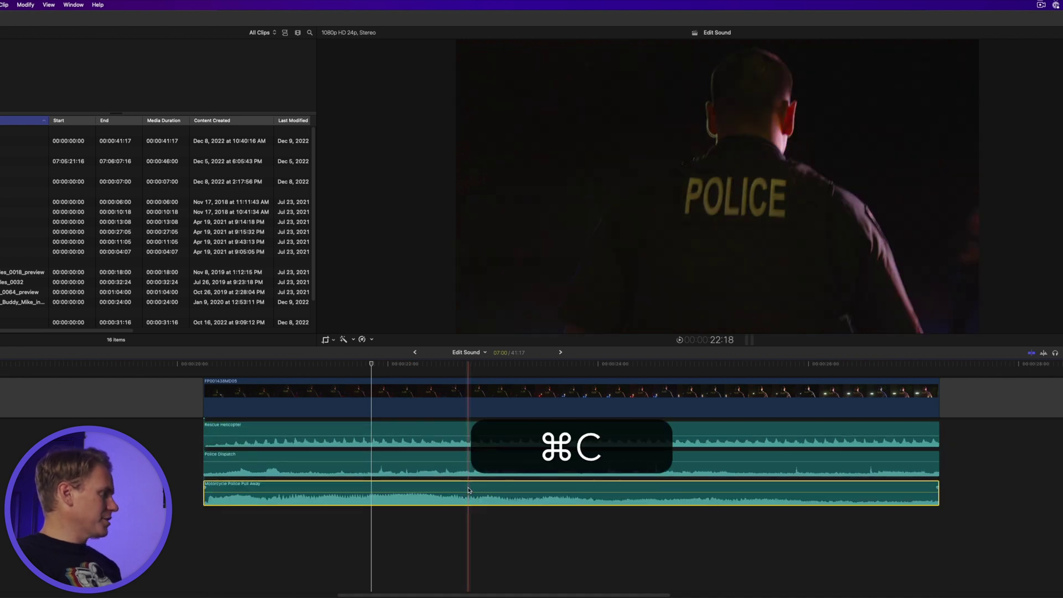
{"action": "left_click", "coordinate": [457, 426]}
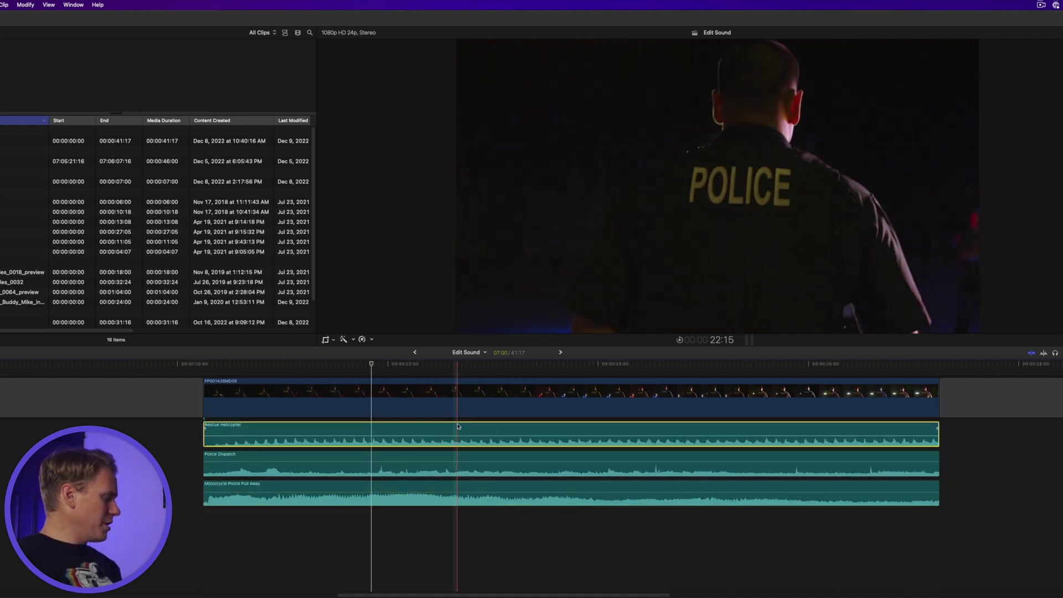
{"action": "key", "text": "shift"}
{"action": "key", "text": "super"}
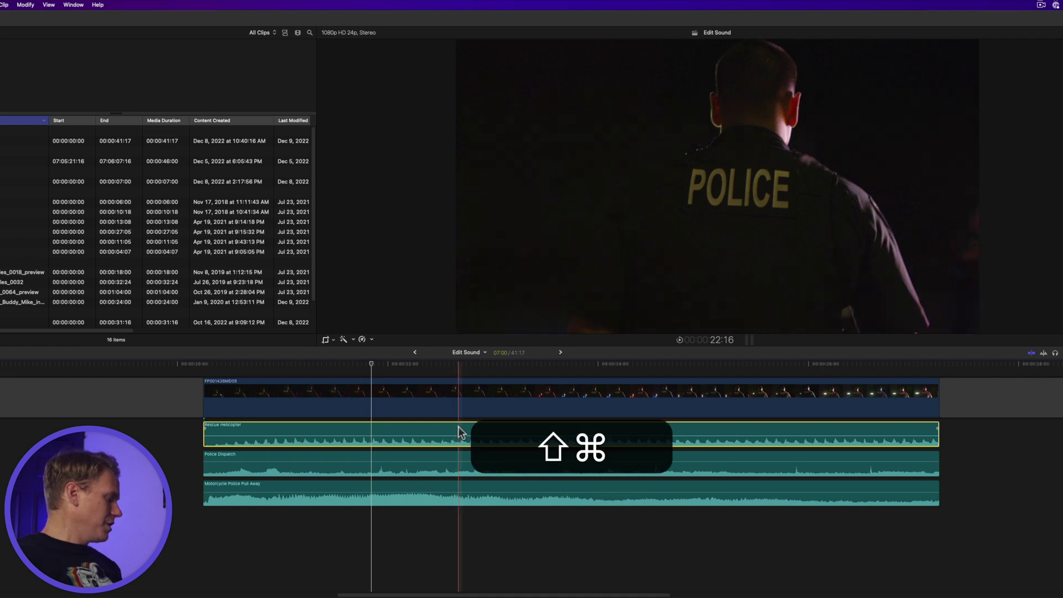
{"action": "key", "text": "shift+super+v"}
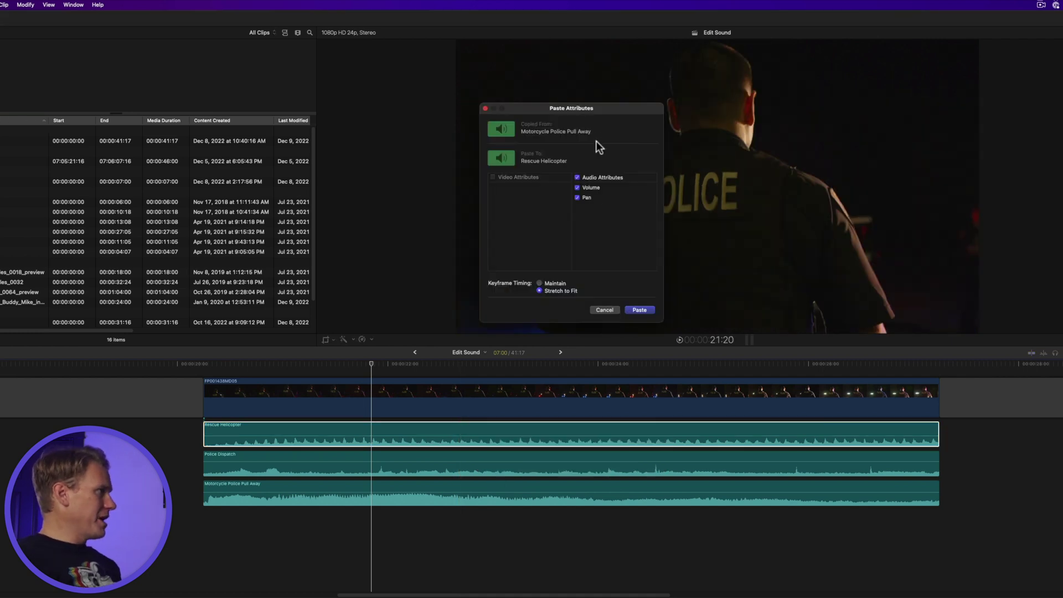
{"action": "left_click", "coordinate": [577, 188]}
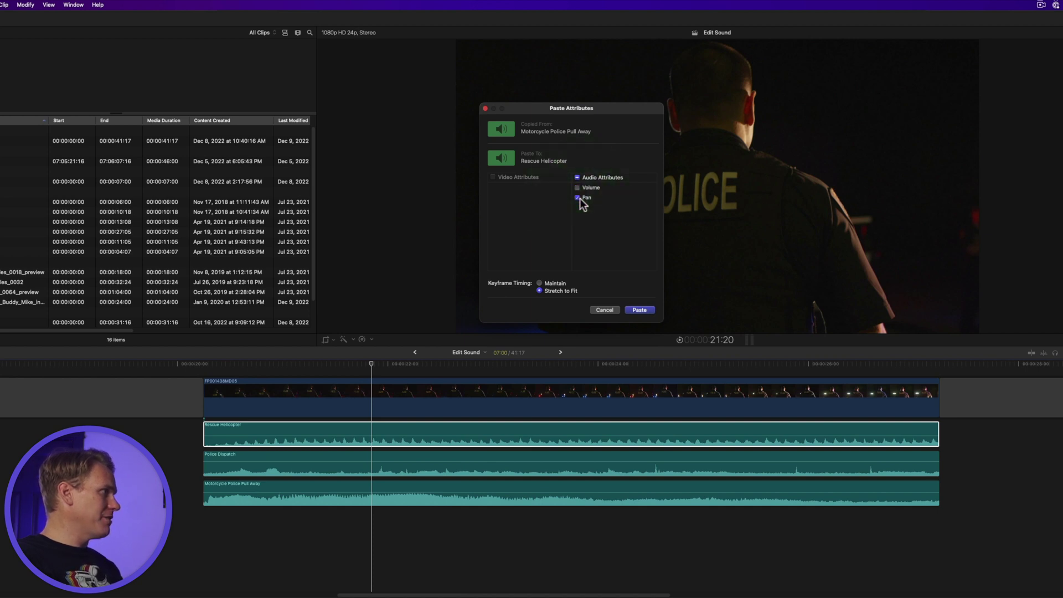
{"action": "left_click", "coordinate": [639, 310]}
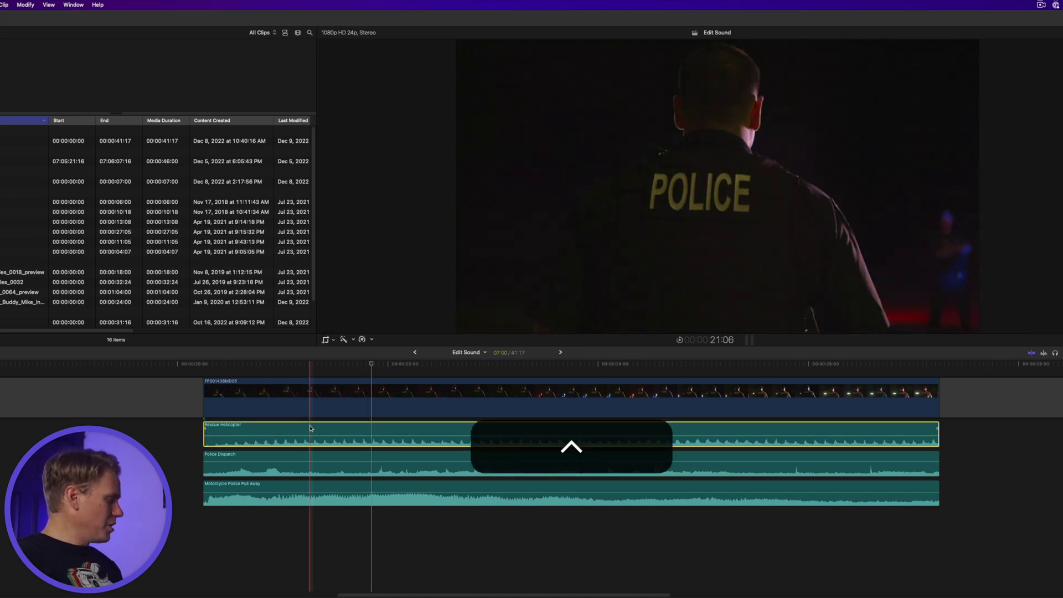
Open Rescue Helicopter's audio animation, choose Pan Left/Right, and expand the lane to view the stretched keyframes.
{"action": "key", "text": "ctrl+a"}
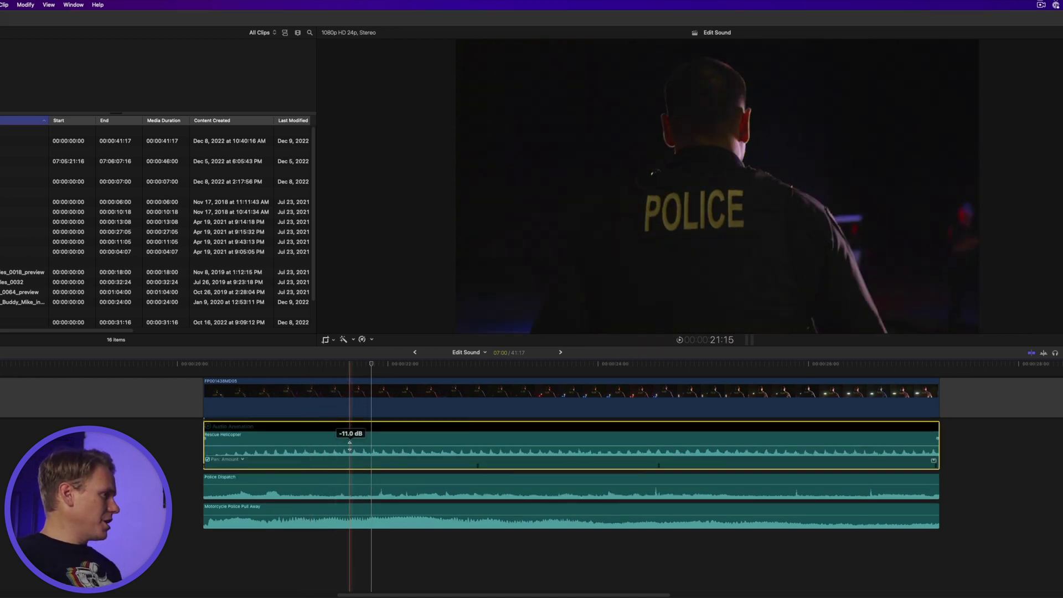
{"action": "left_click", "coordinate": [243, 459]}
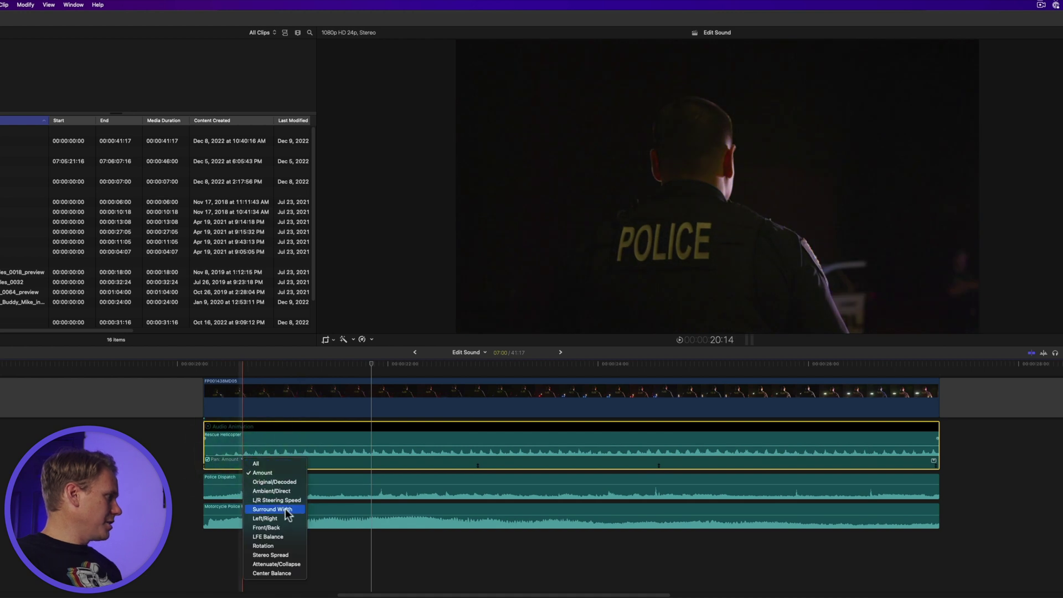
{"action": "left_click", "coordinate": [264, 518]}
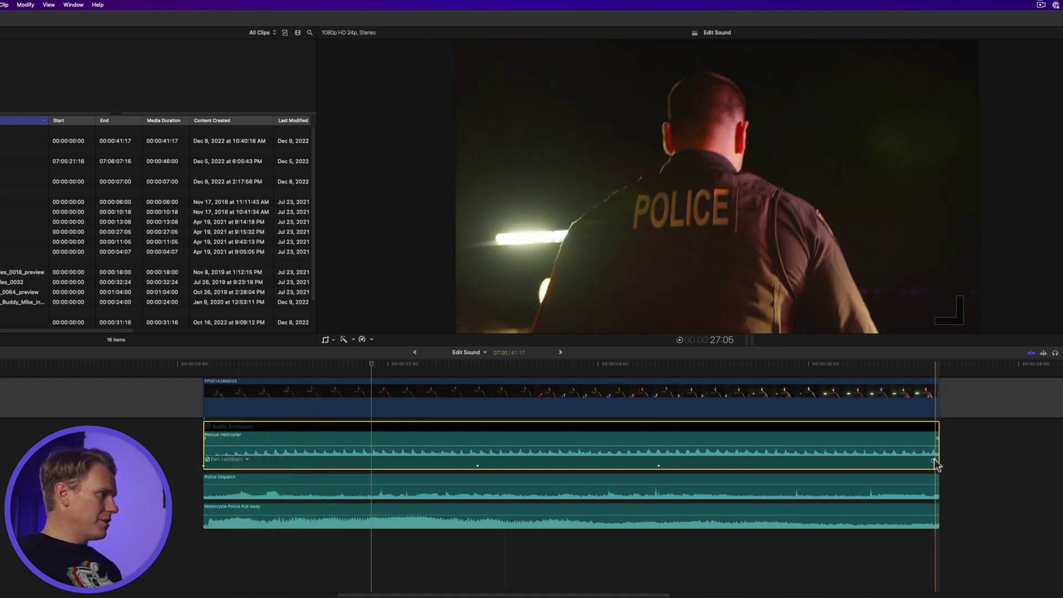
{"action": "left_click", "coordinate": [933, 459]}
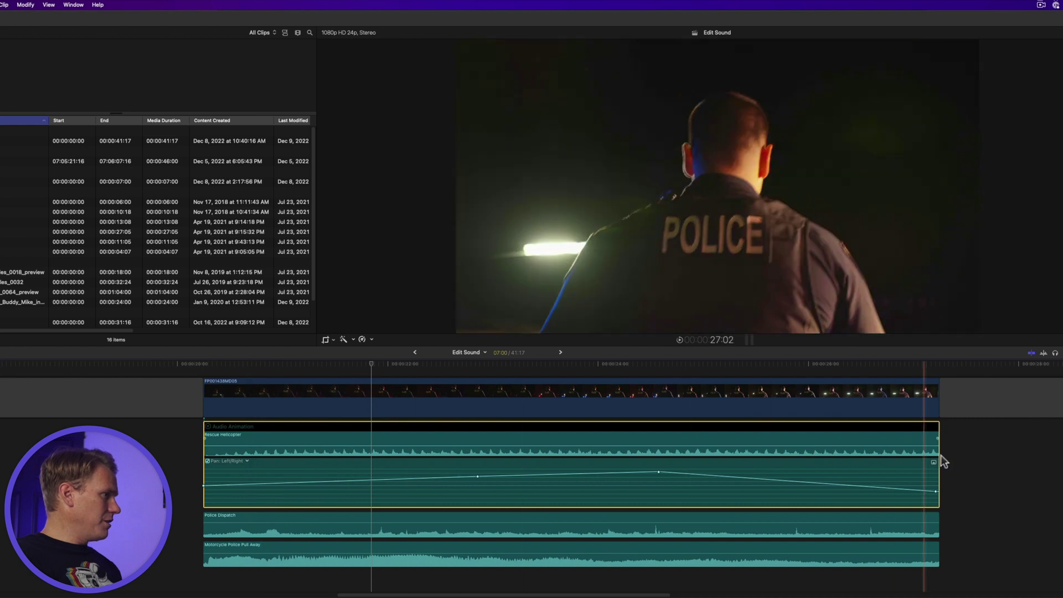
{"action": "left_click", "coordinate": [246, 461]}
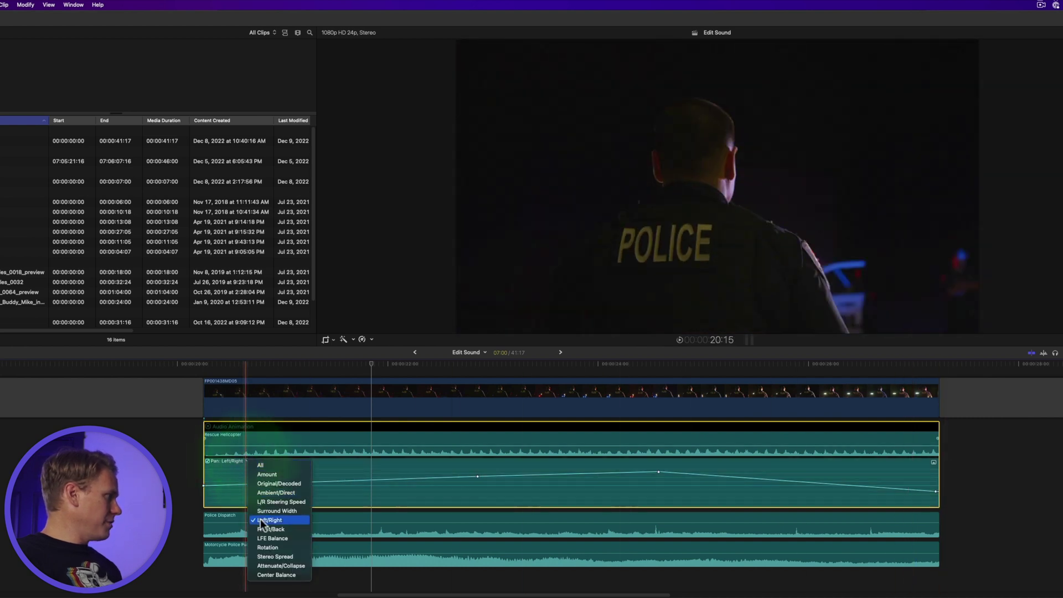